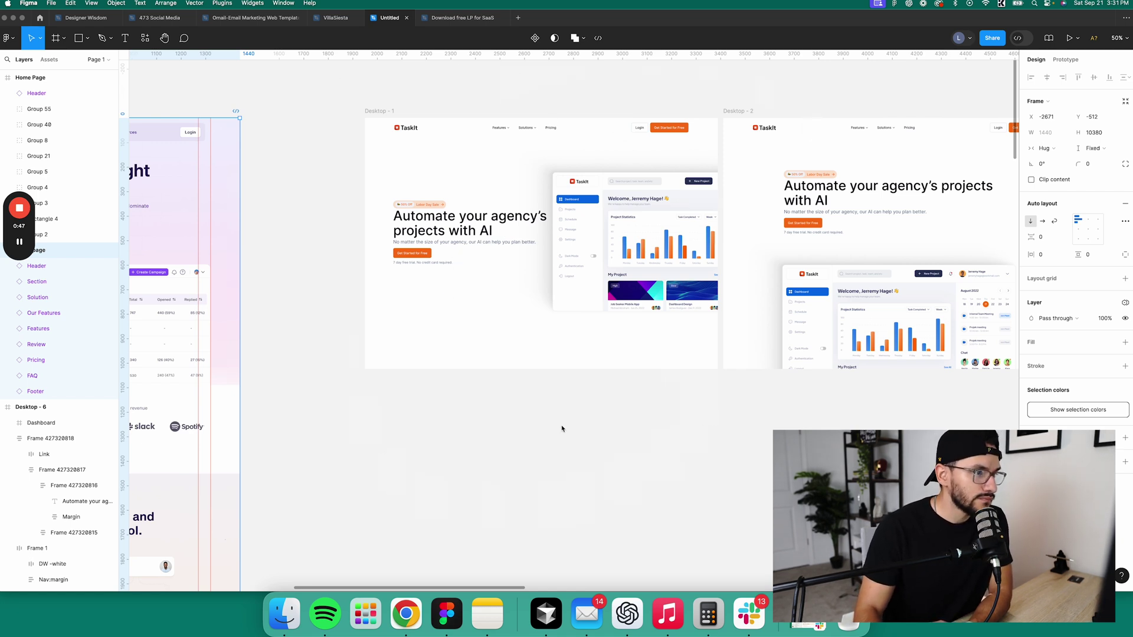
Focus the Figma window showing the Desktop - 1 and Desktop - 2 TaskIt heroes
click(499, 100)
click(380, 114)
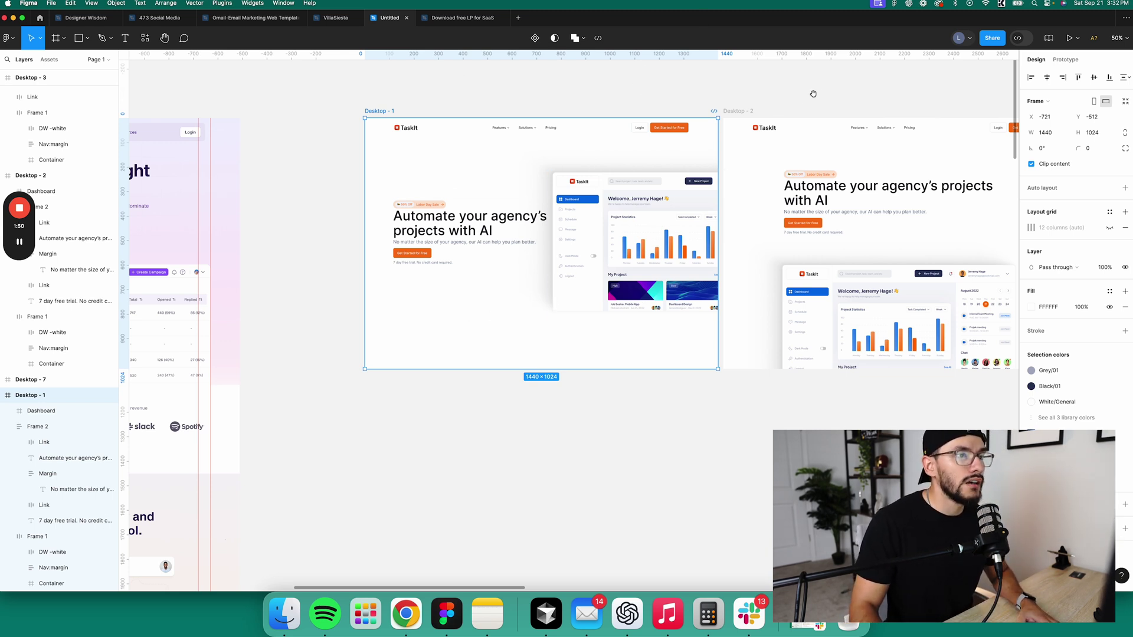
drag(938, 126, 832, 152)
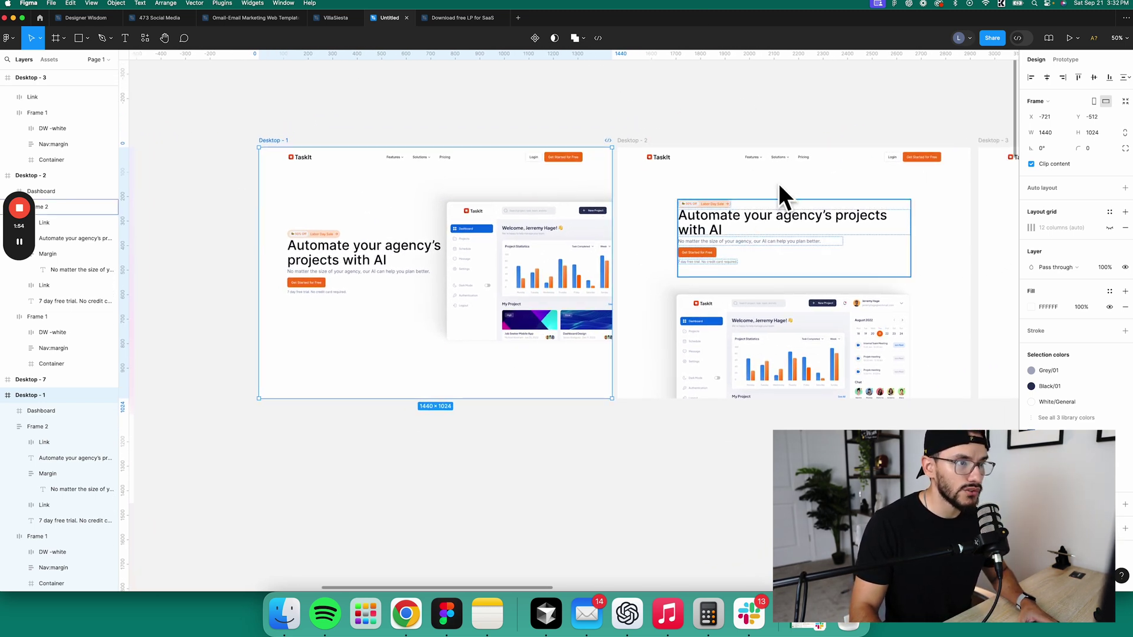
click(722, 216)
click(717, 228)
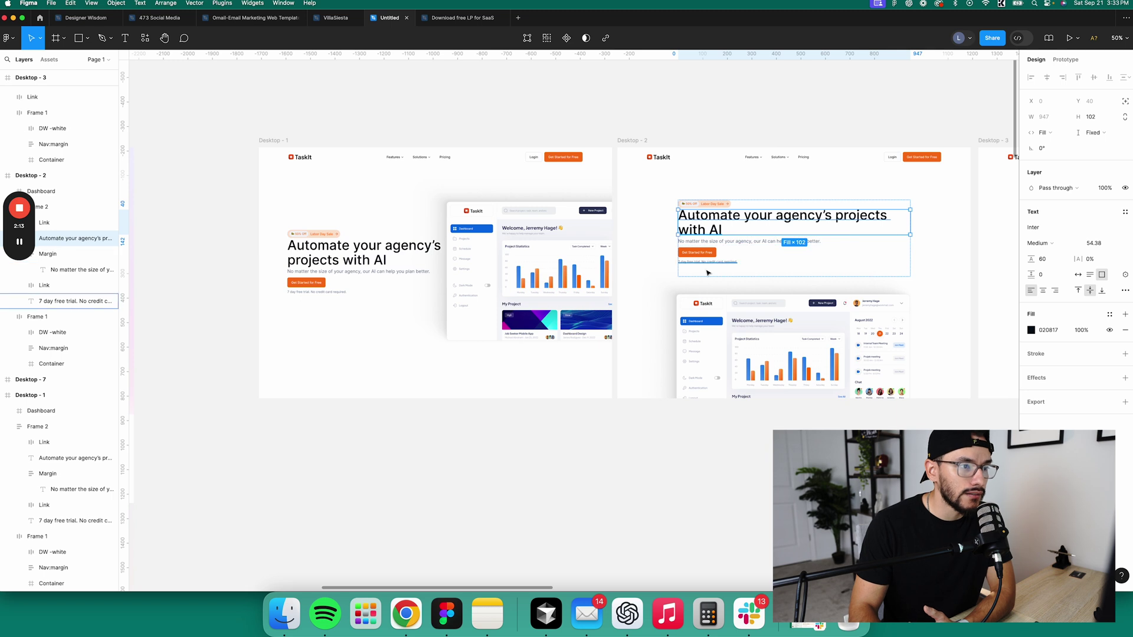
click(700, 146)
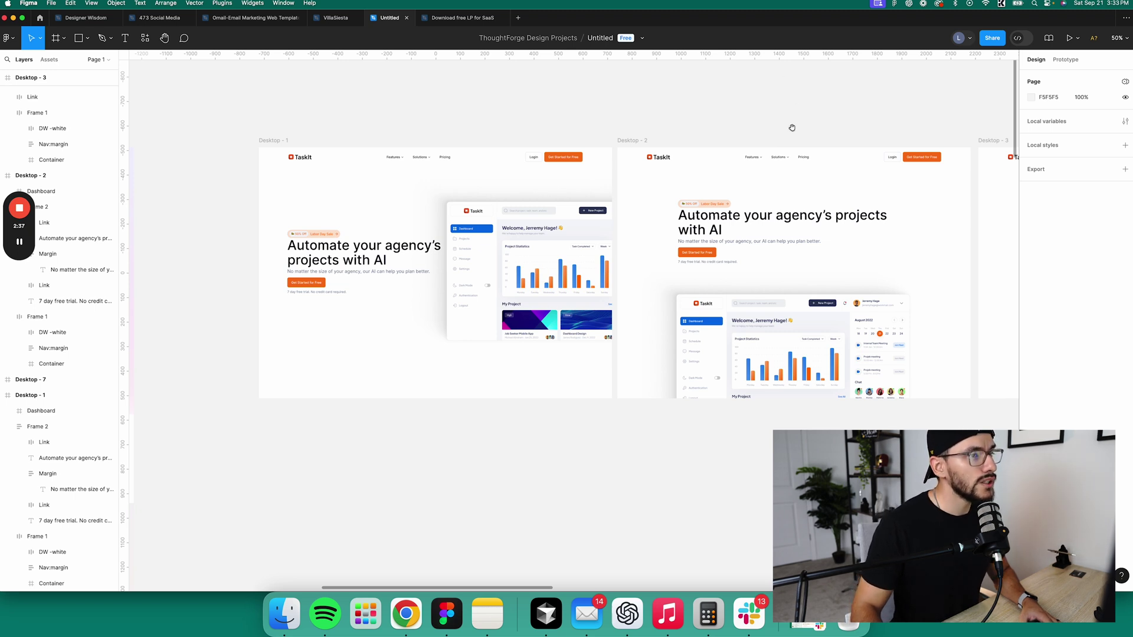
drag(793, 127, 648, 121)
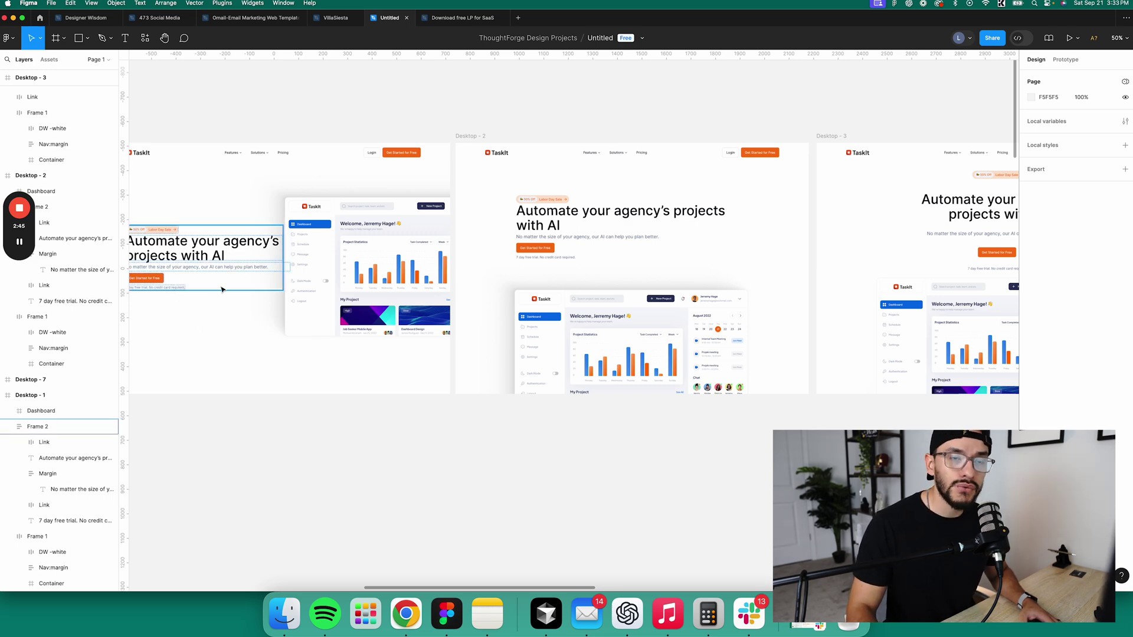
Inspect the Desktop - 3 sale badge, headline and subtitle by selecting them together
scroll(640, 81, right, 10)
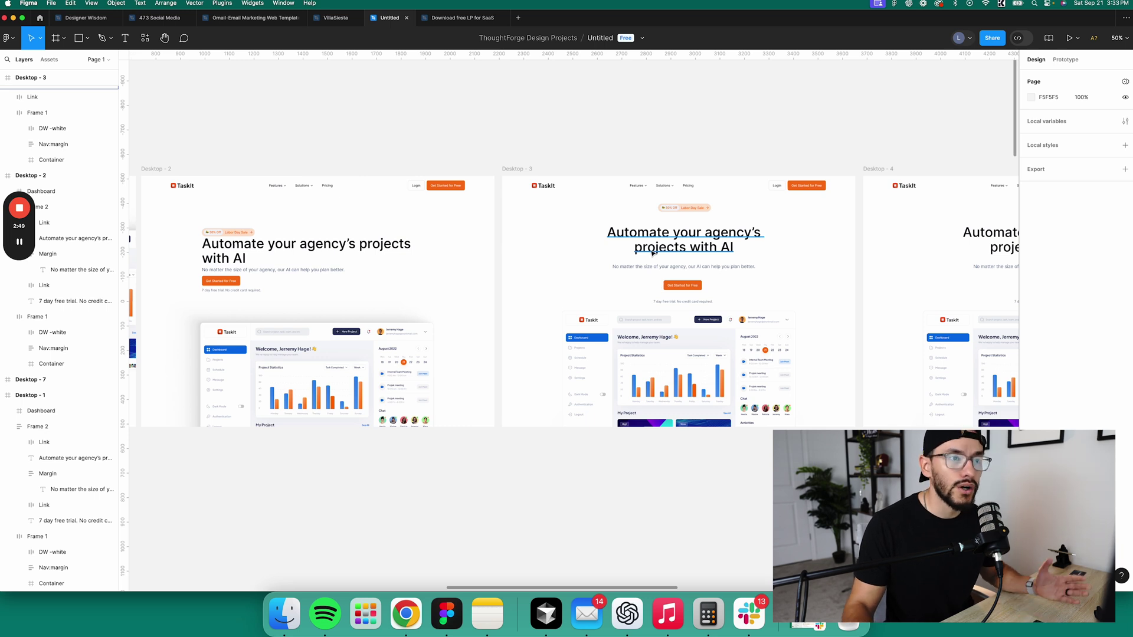
click(664, 209)
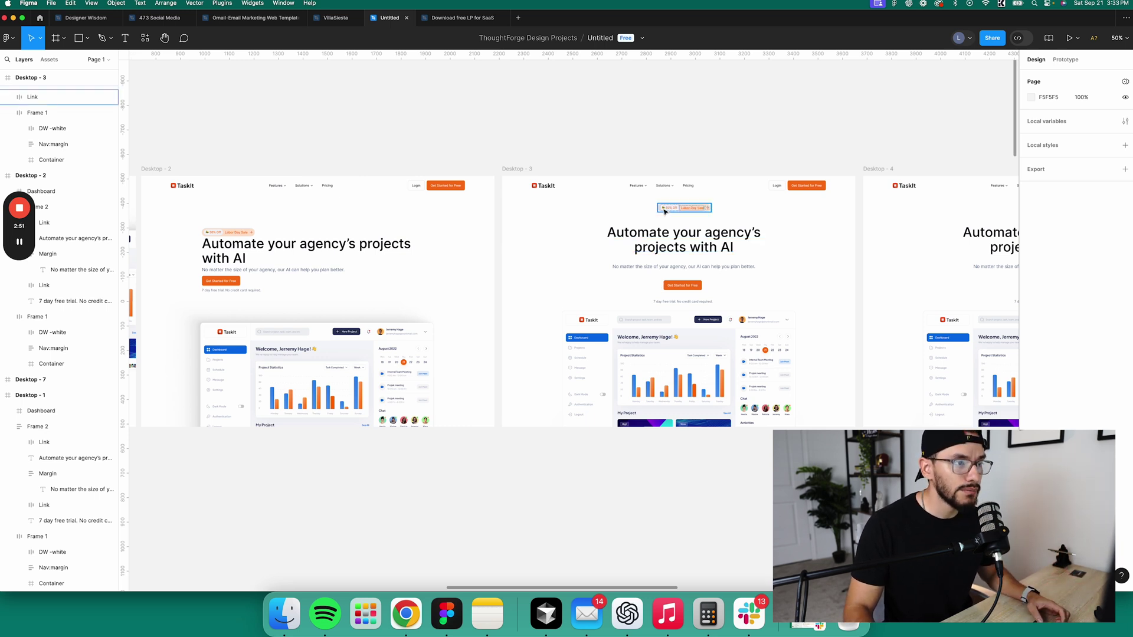
shift+click(668, 247)
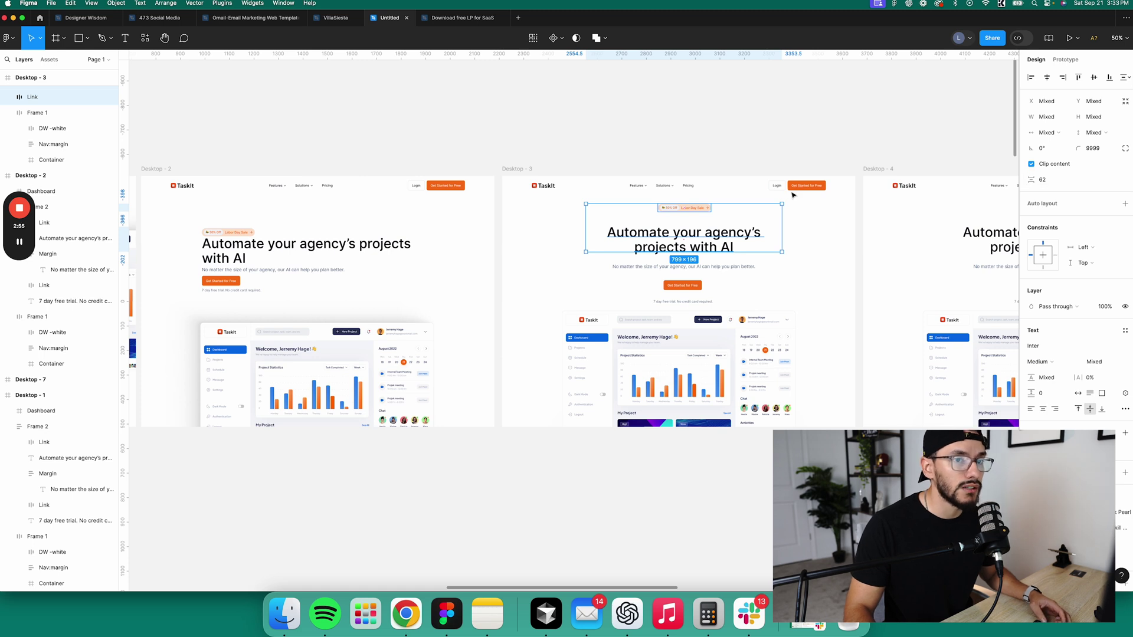
click(683, 239)
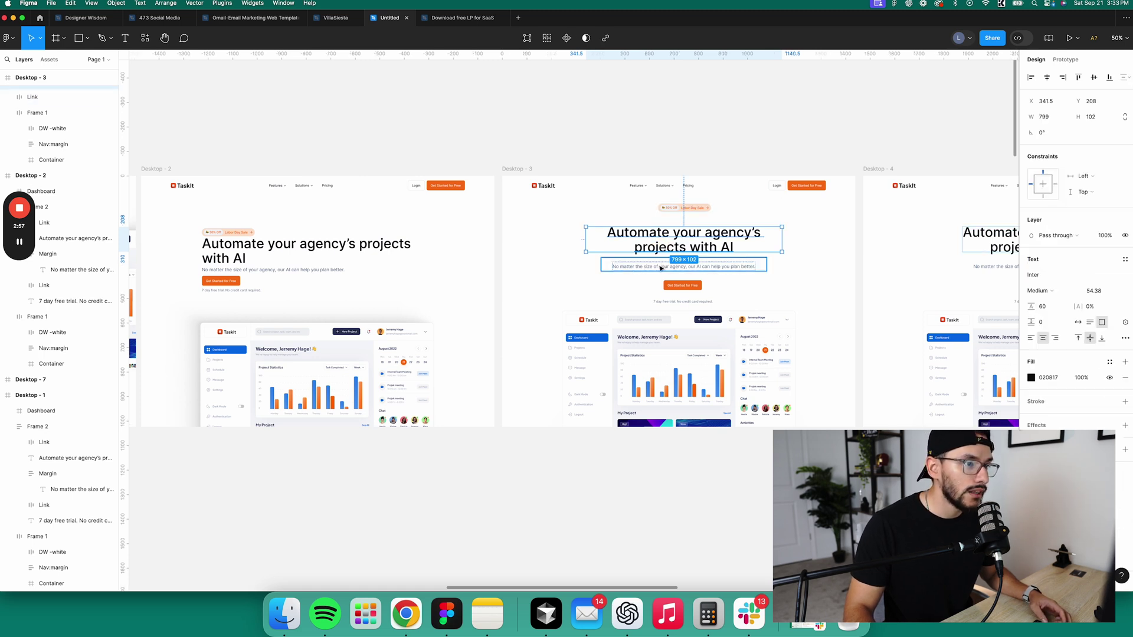
shift+click(661, 265)
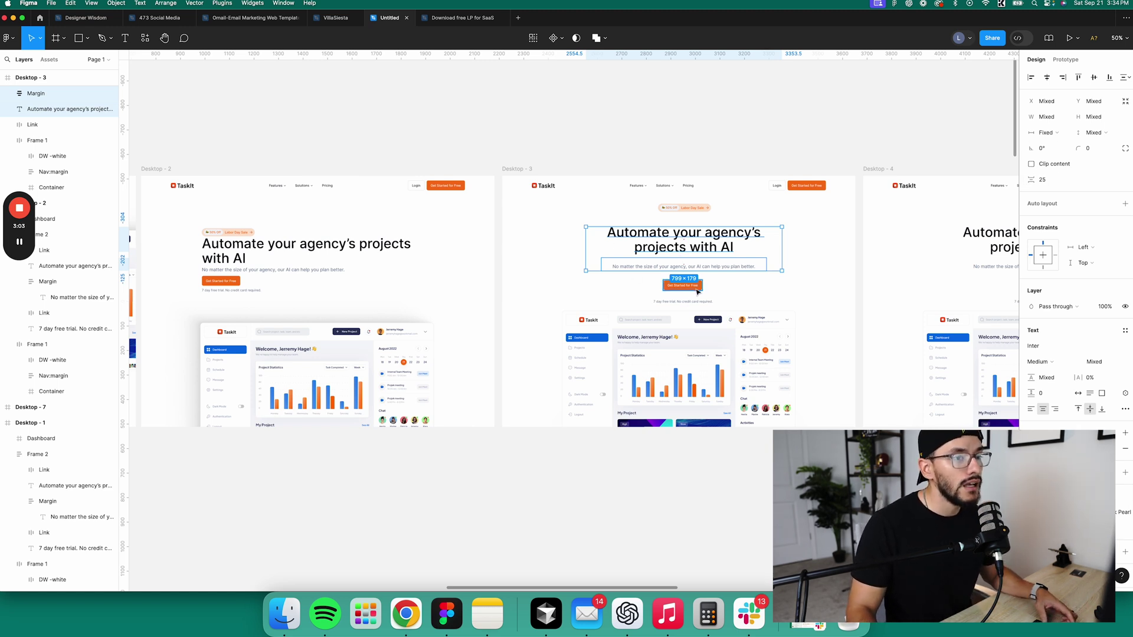
Drag the '7 day free trial' note out of its subtitle-and-button group
click(693, 267)
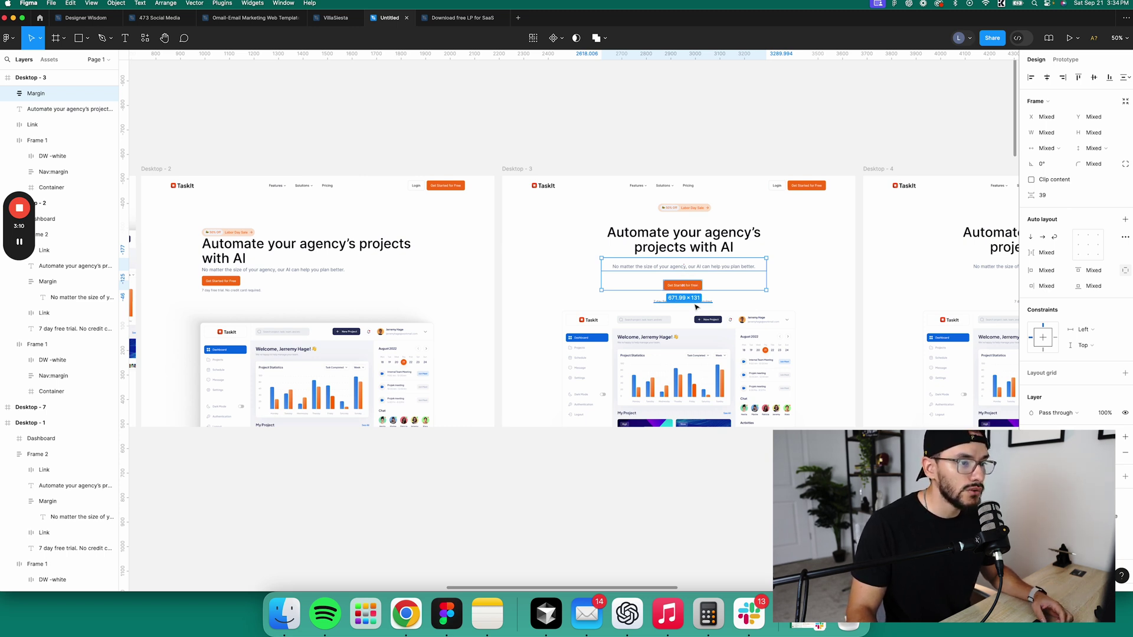
mouse_move(698, 303)
mouse_down()
mouse_move(687, 322)
mouse_move(678, 302)
mouse_up()
shift+click(680, 286)
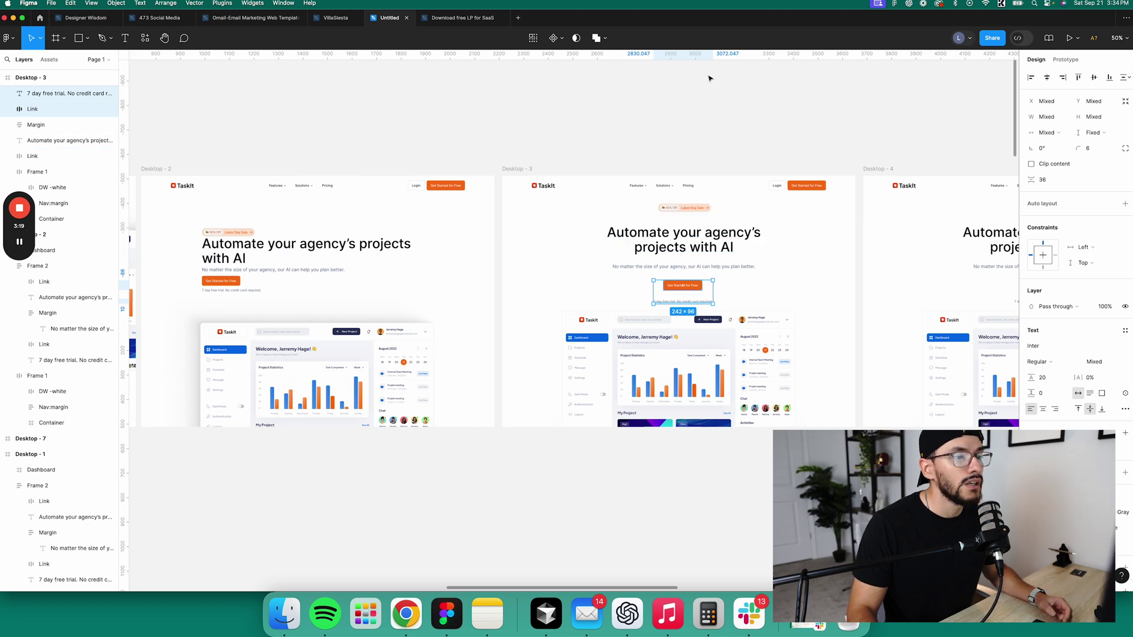
click(708, 78)
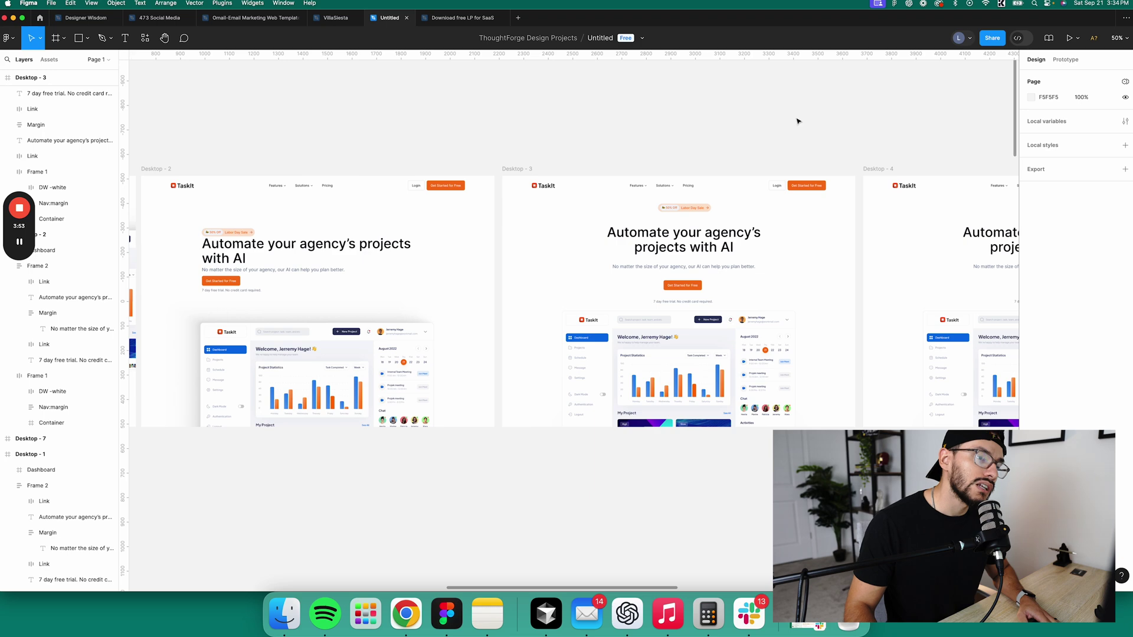
scroll(830, 122, right, 10)
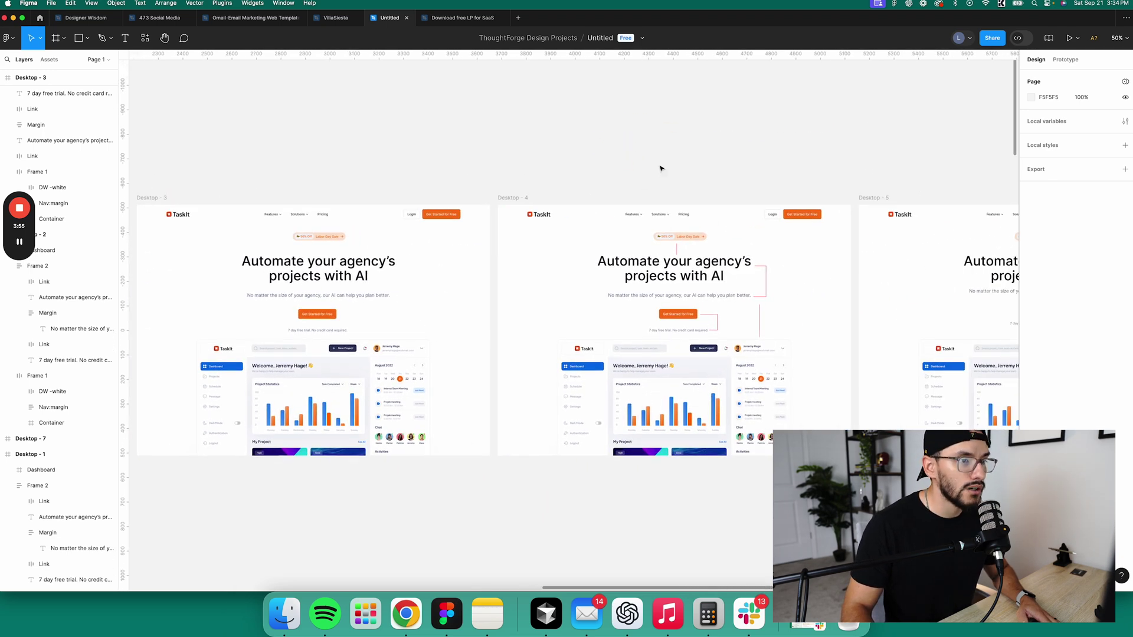
key(super+equal)
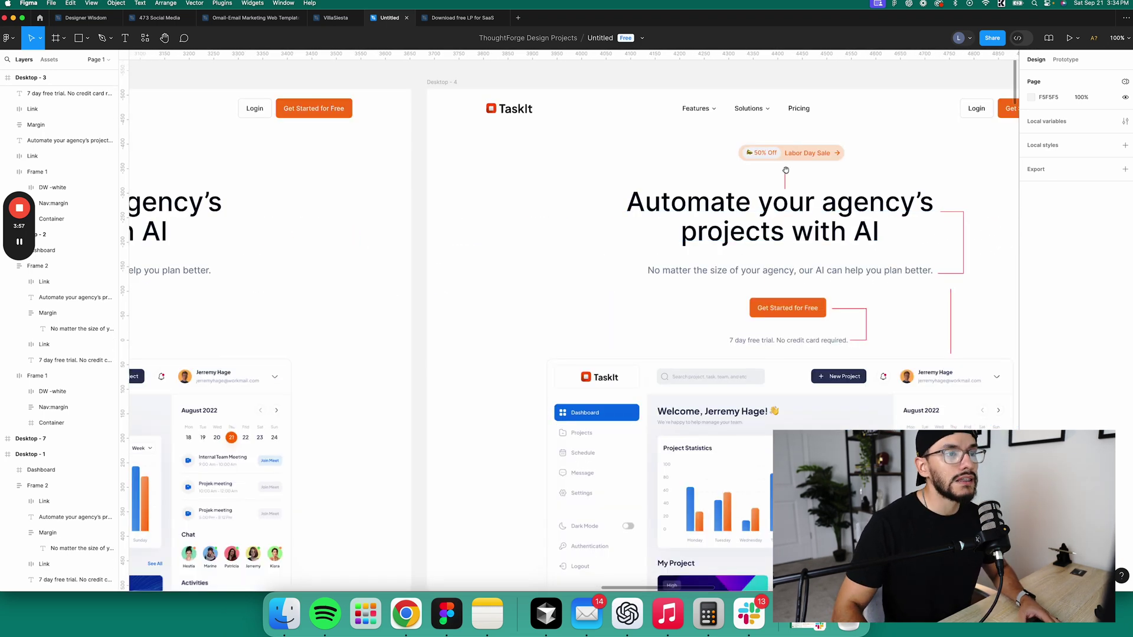
drag(784, 172, 556, 168)
scroll(556, 167, right, 2)
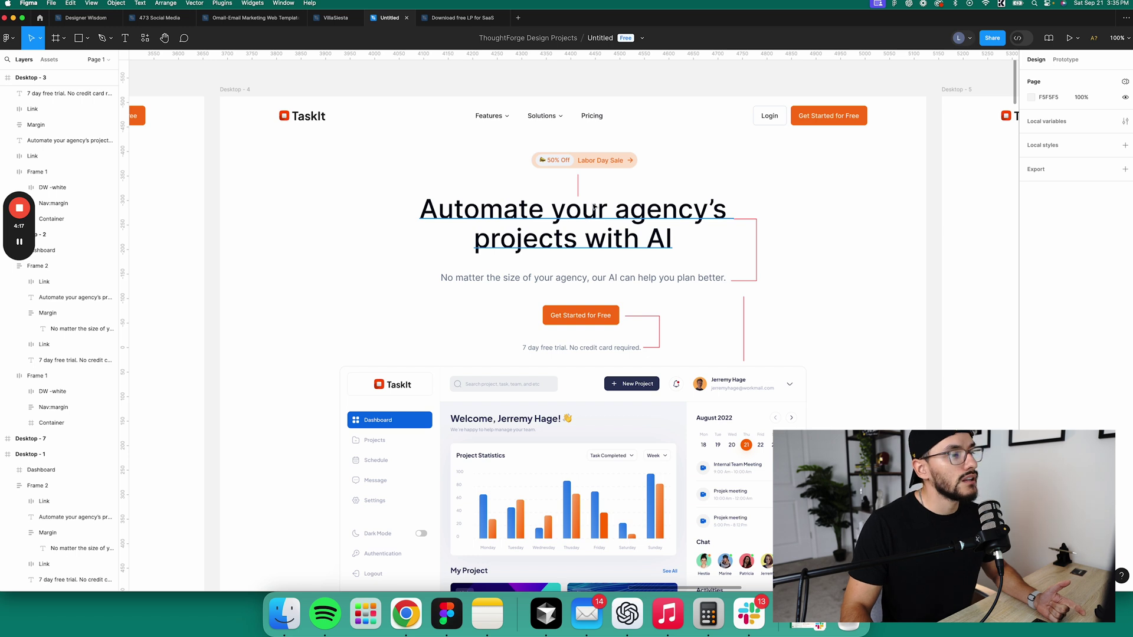
click(564, 279)
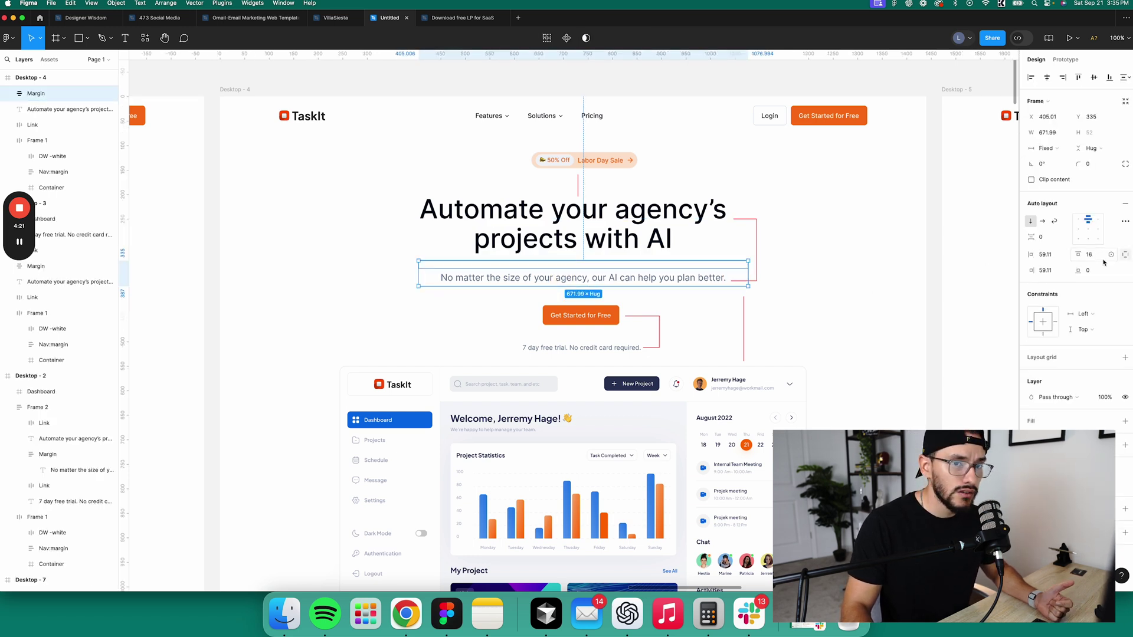
Remove the subtitle wrapper's 16 top padding and check Desktop - 4's headline and subtitle spacing
click(1101, 257)
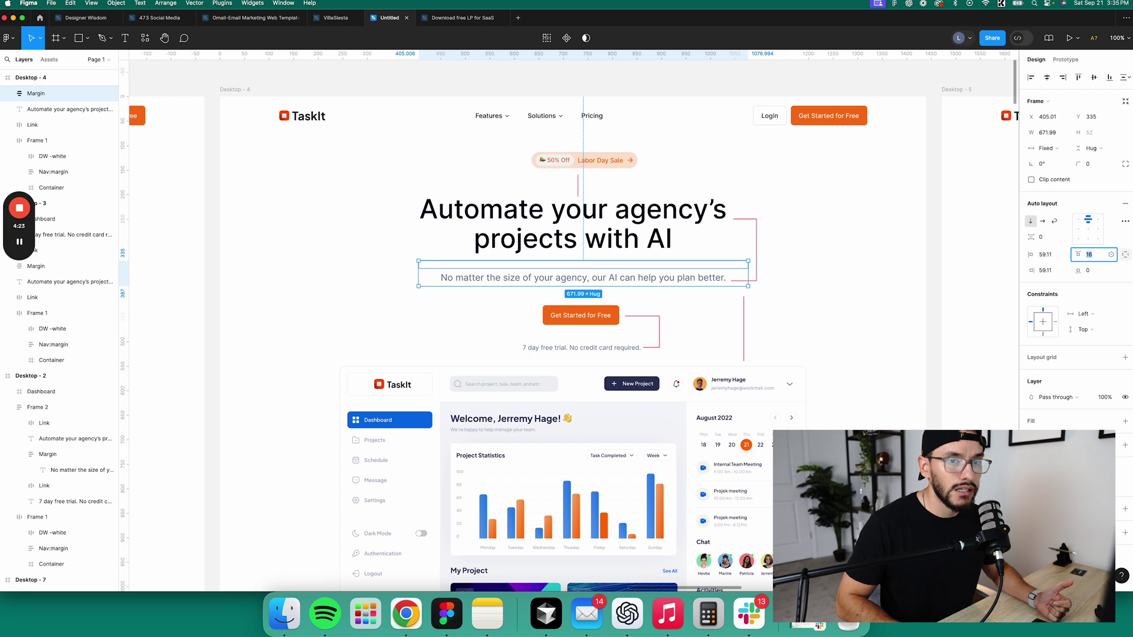
key(Return)
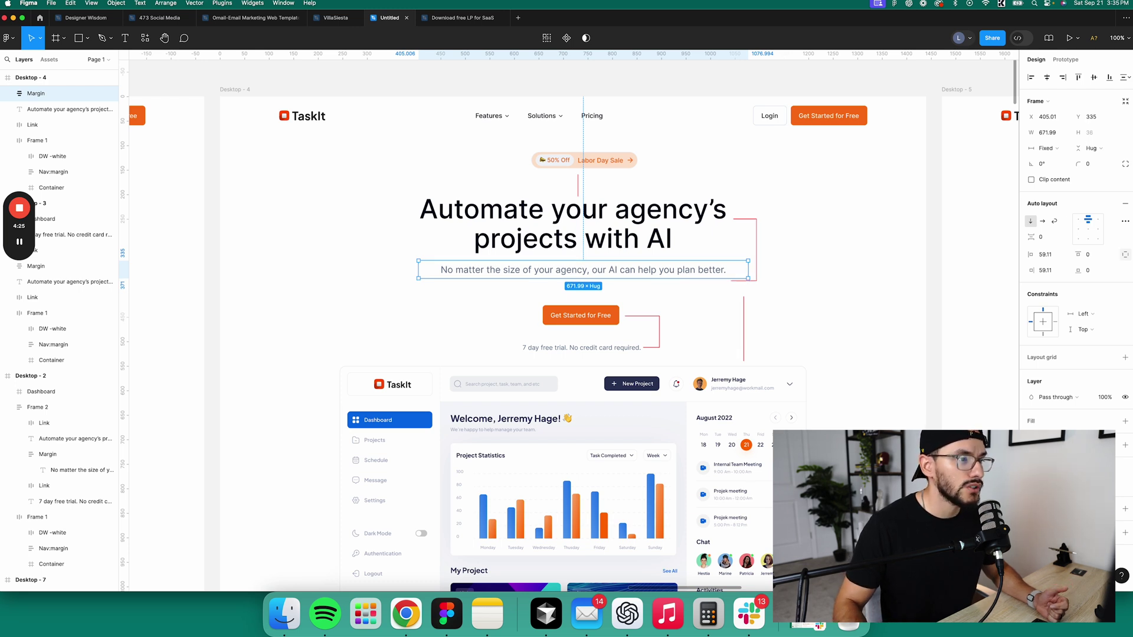
click(703, 246)
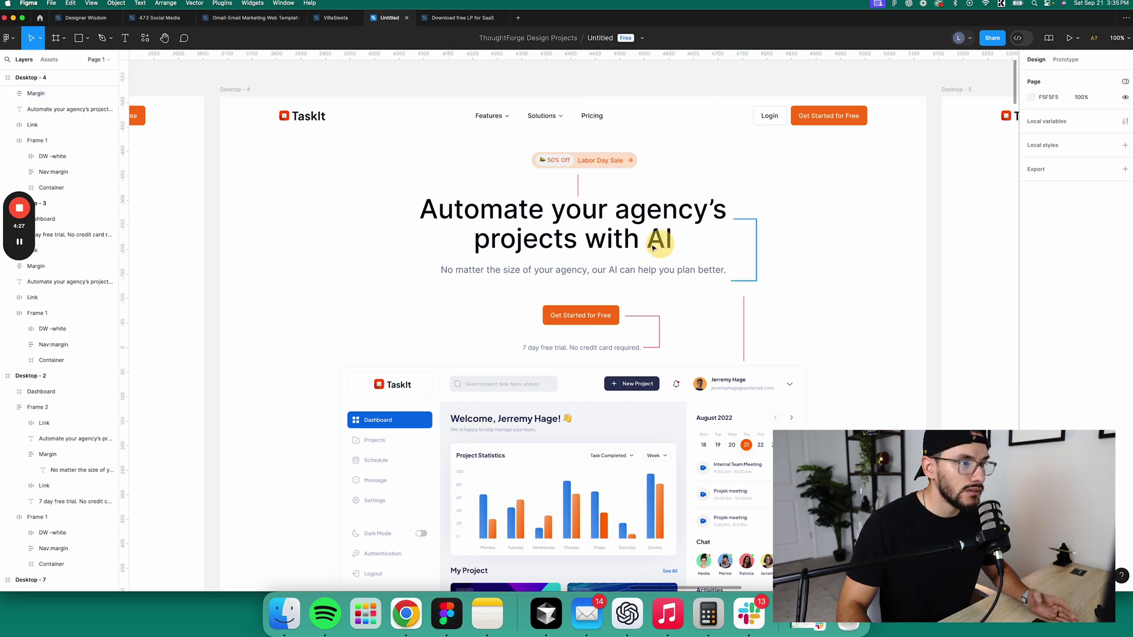
click(653, 239)
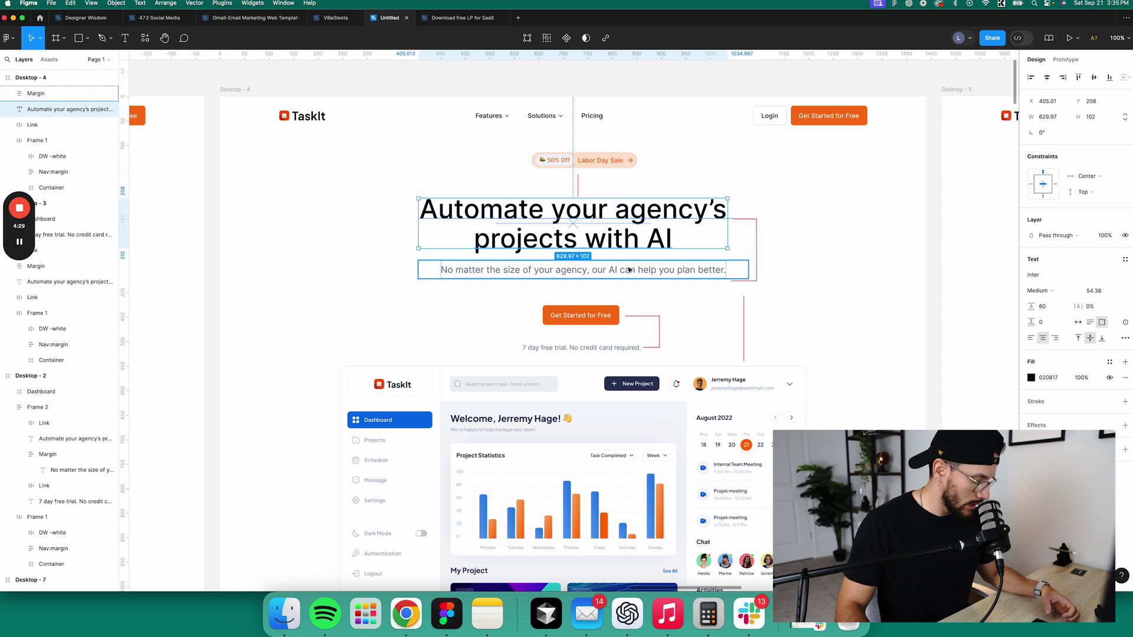
shift+click(639, 266)
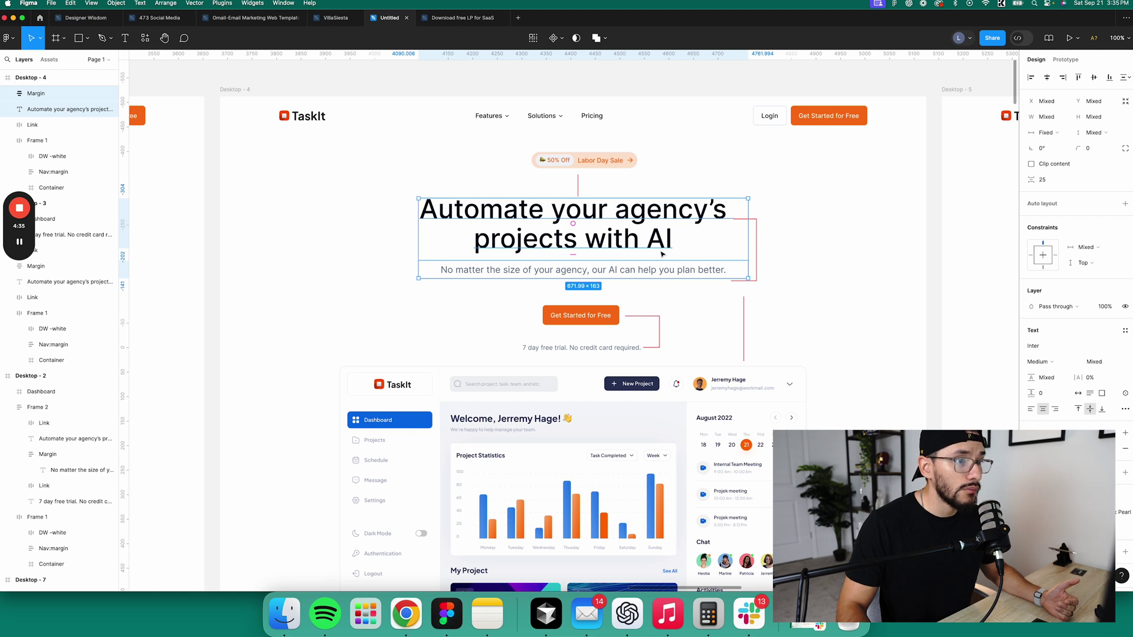
click(711, 236)
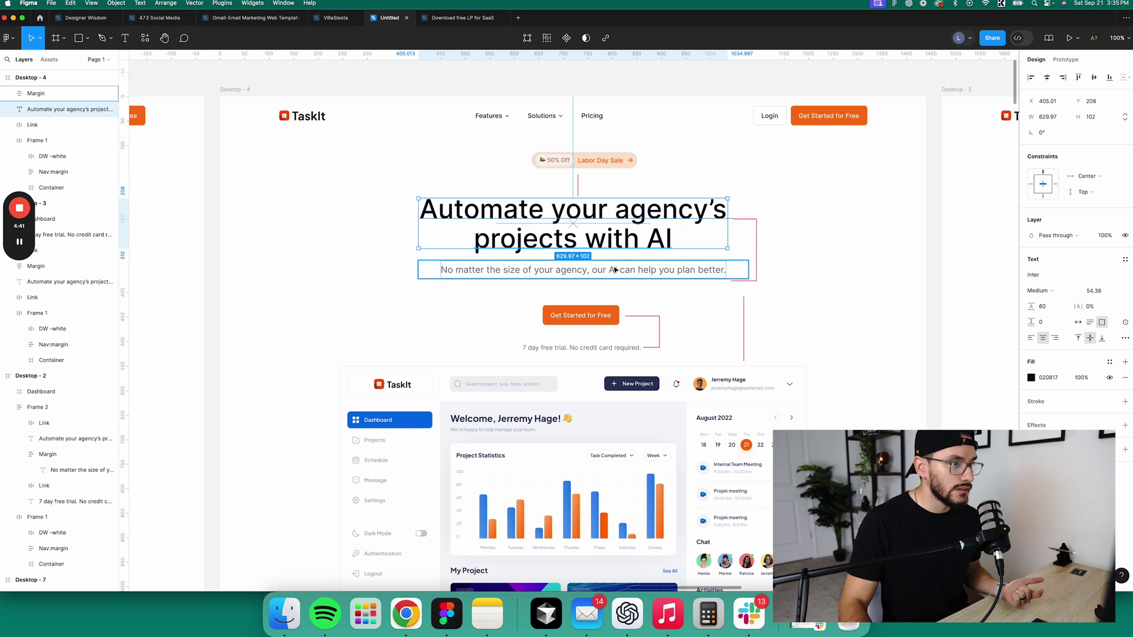
click(614, 270)
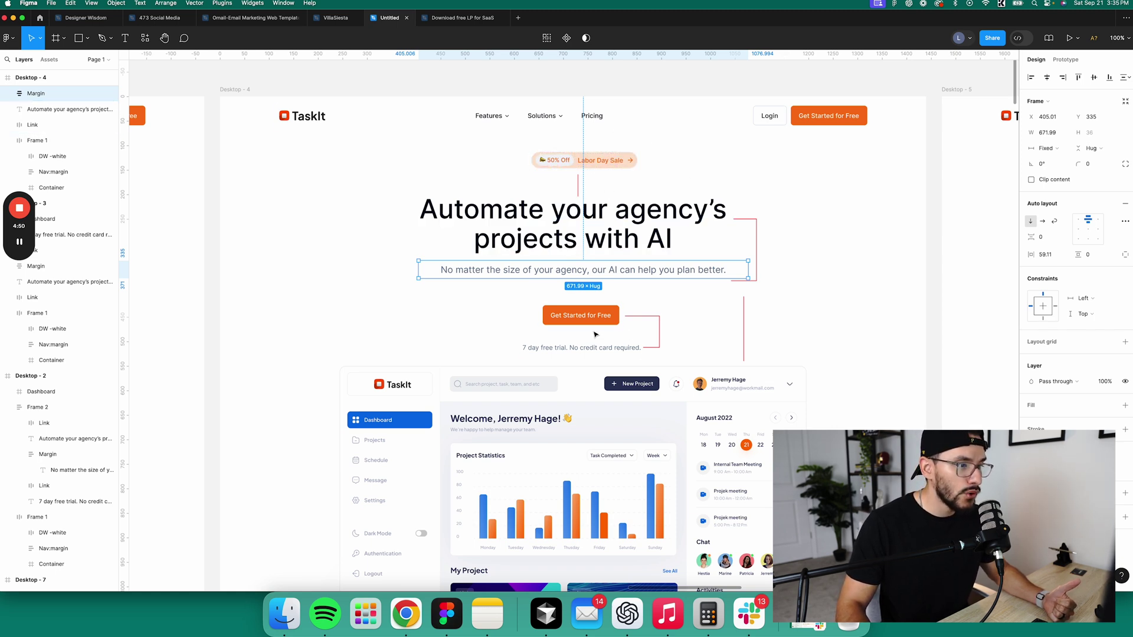
Zoom out to see Desktop - 4 beside its neighbouring hero versions
scroll(596, 339, down, 3)
scroll(654, 357, up, 3)
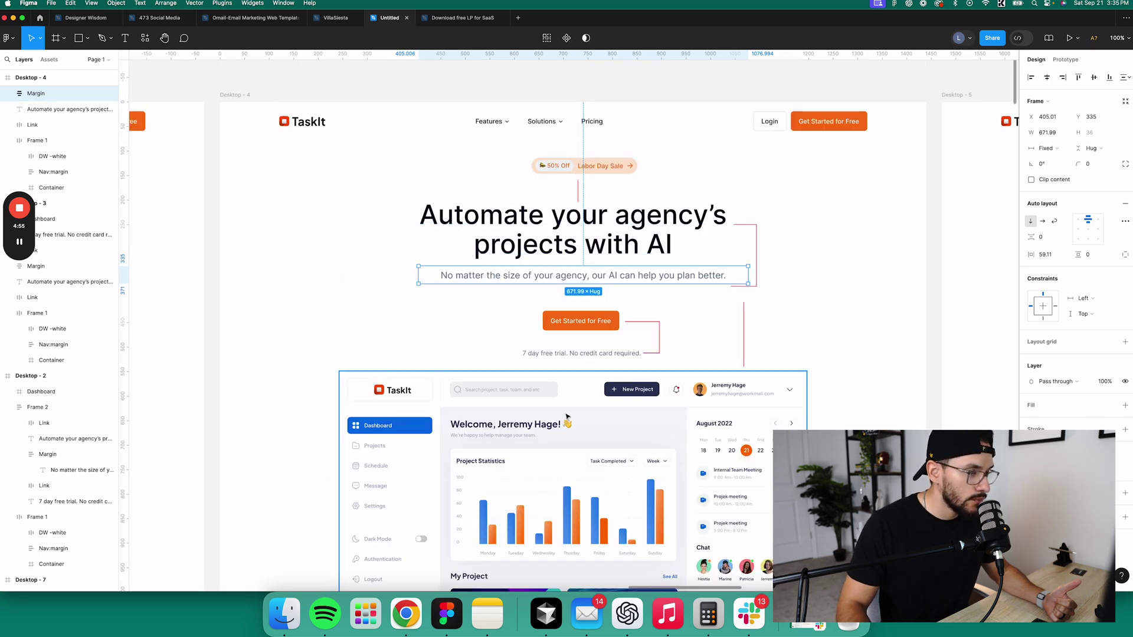
scroll(590, 357, down, 3)
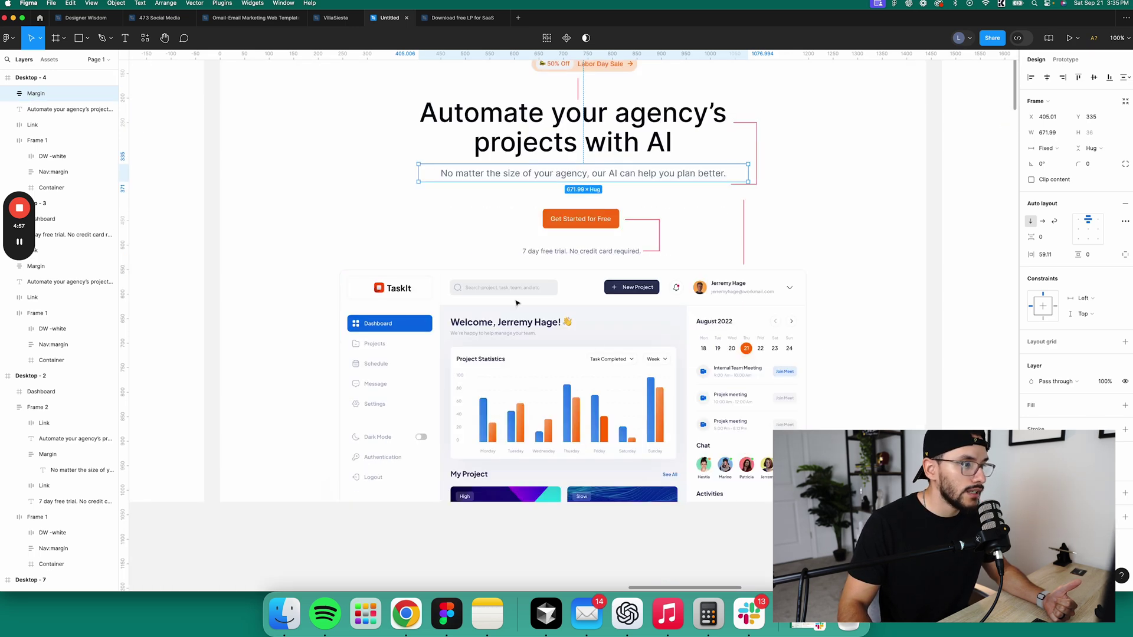
scroll(564, 425, up, 3)
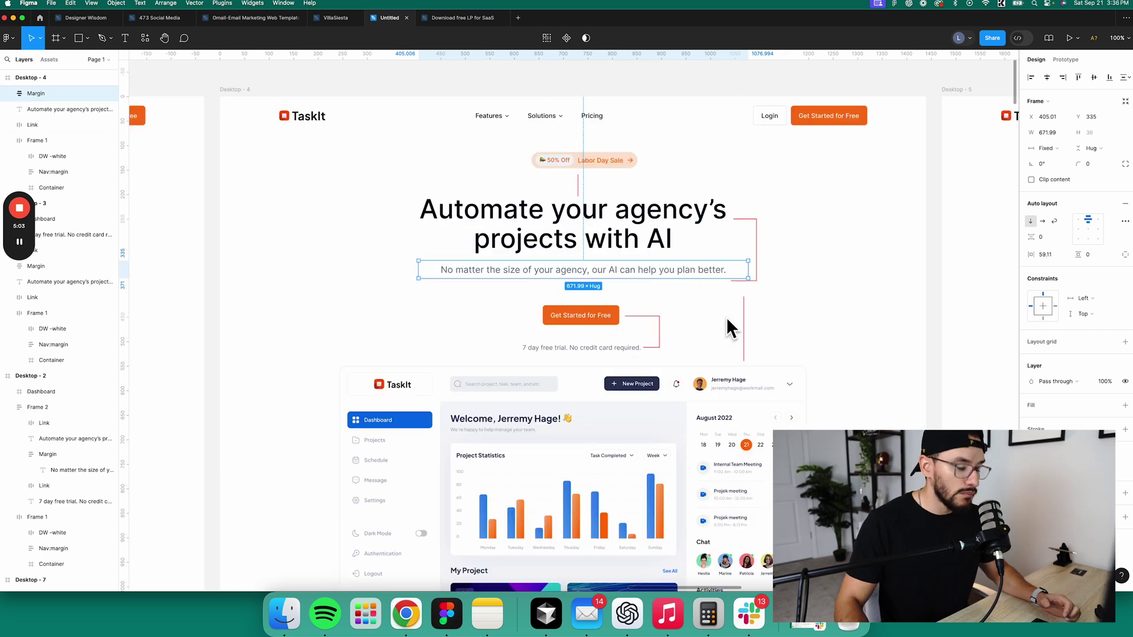
key(minus)
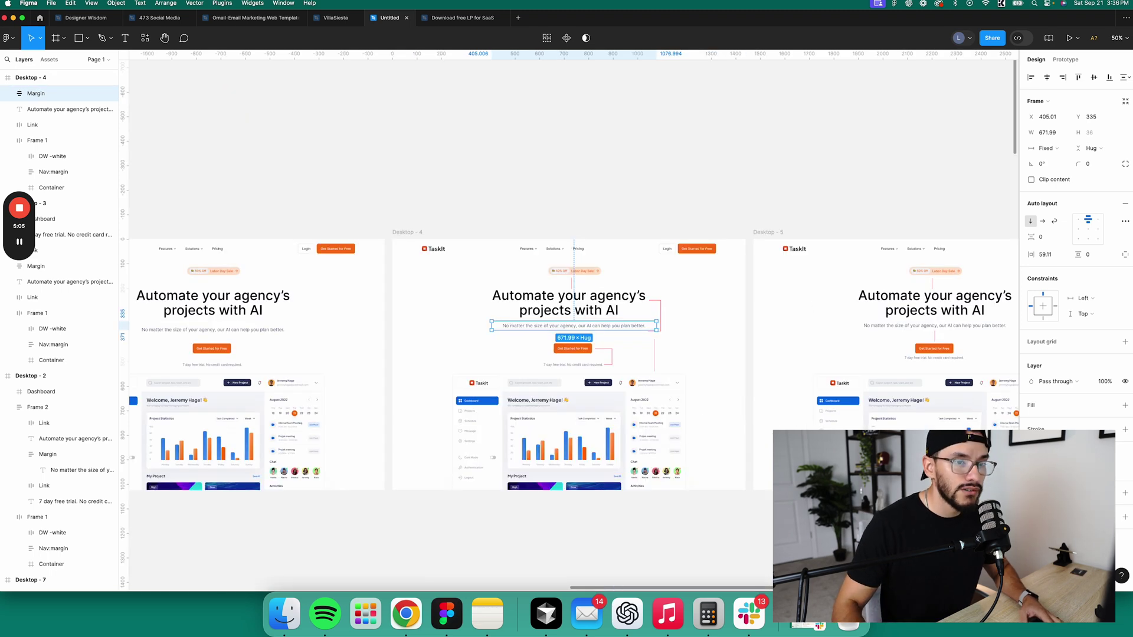
Centre the Desktop - 5 frame and zoom to fit it in the view
drag(794, 189, 518, 203)
click(494, 253)
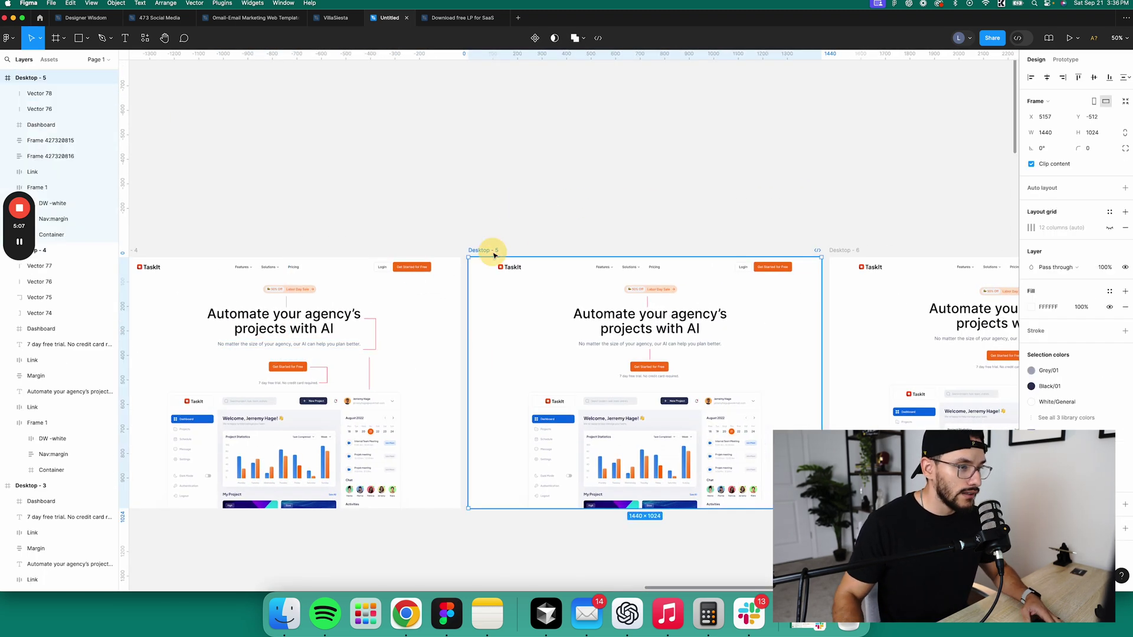
key(shift+2)
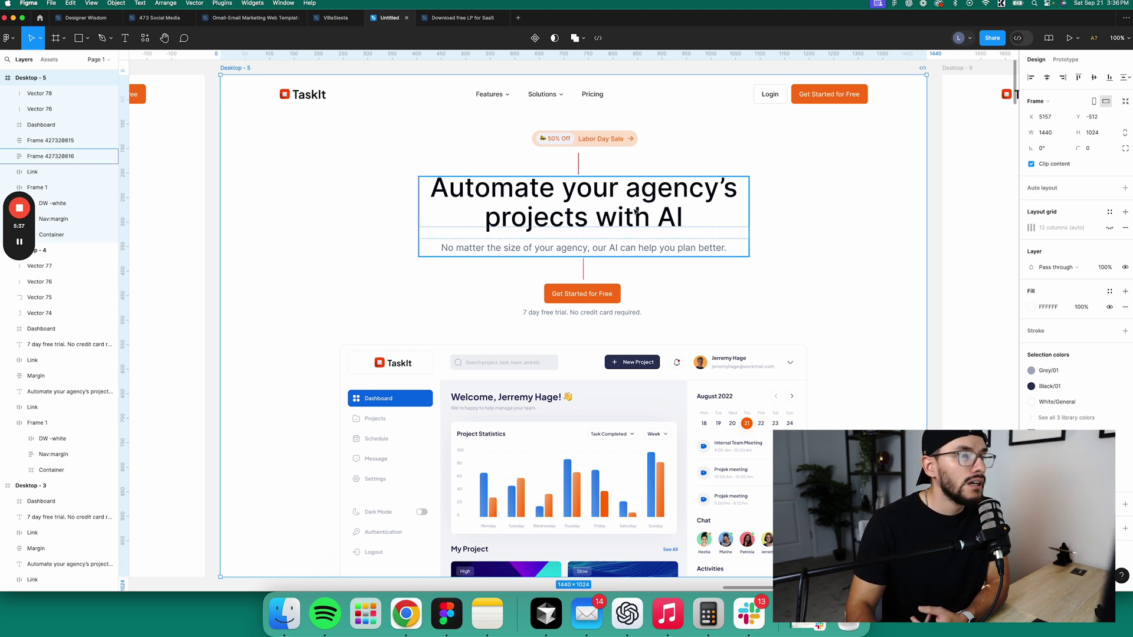
Review the Desktop - 5 heading-and-subtitle group
click(811, 228)
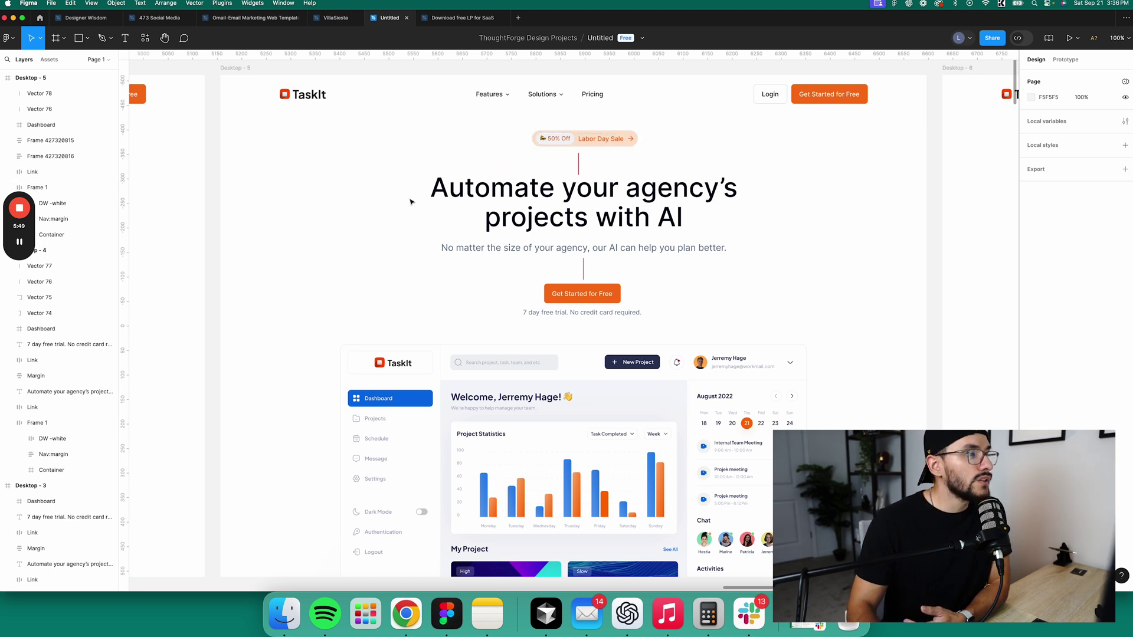
click(519, 198)
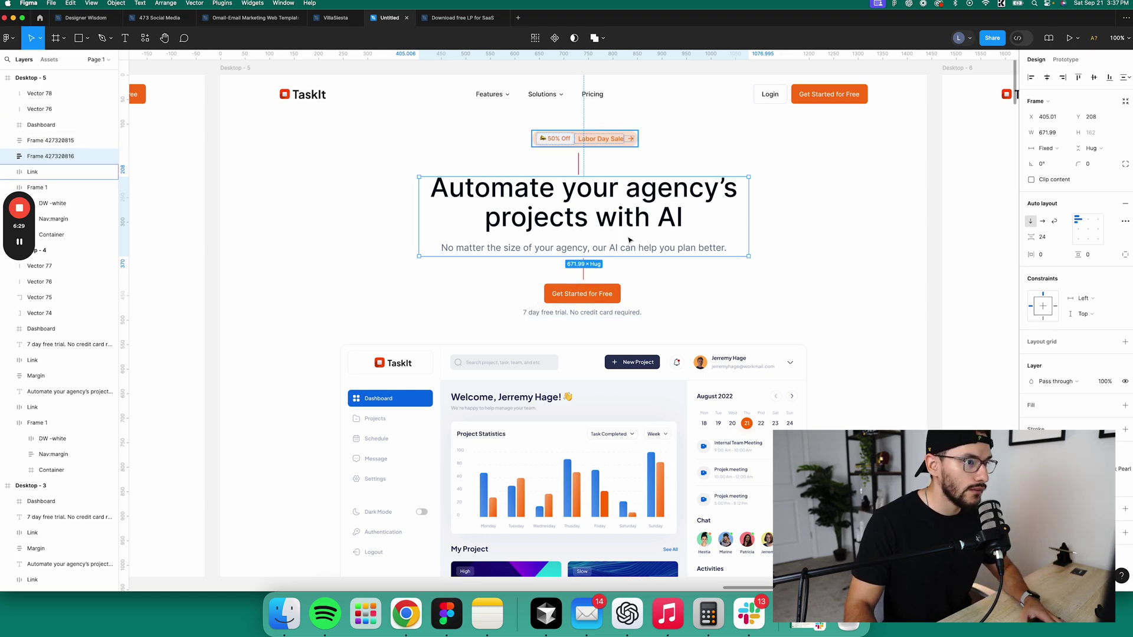
click(851, 213)
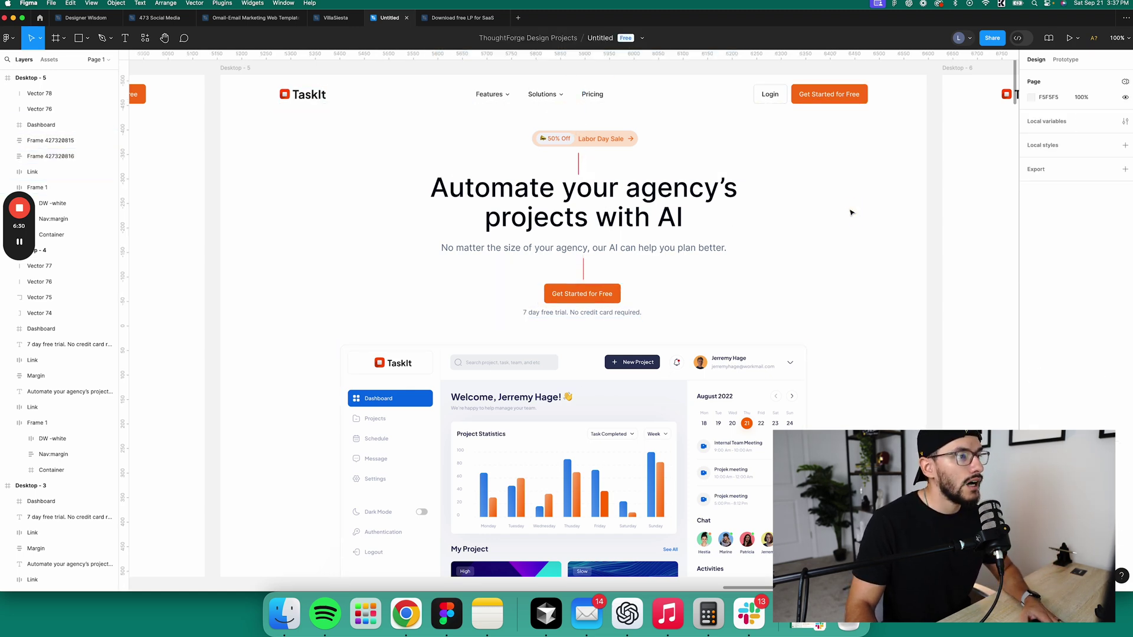
Inspect Desktop - 6's heading group (24 gap) and button-and-trial-note group (16 gap)
scroll(544, 222, right, 15)
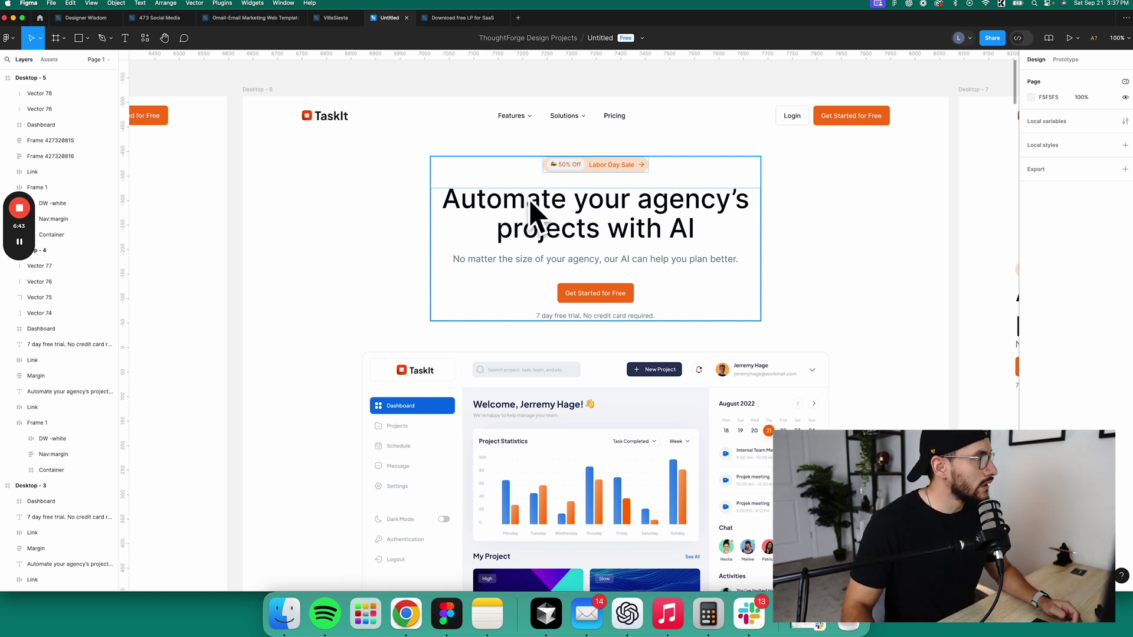
click(571, 213)
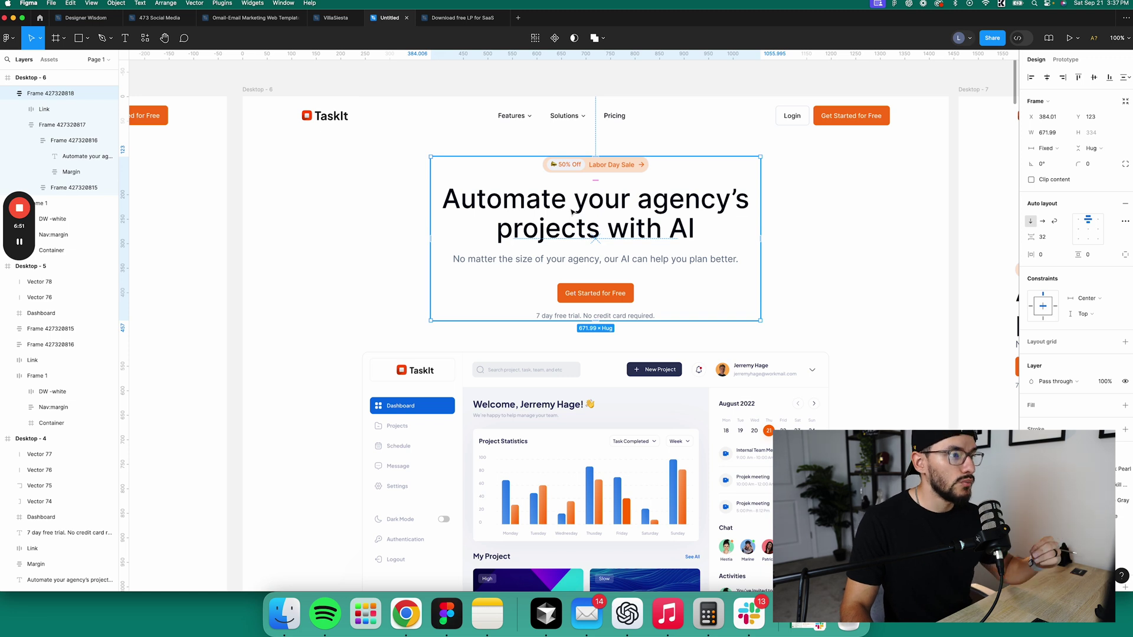
click(883, 208)
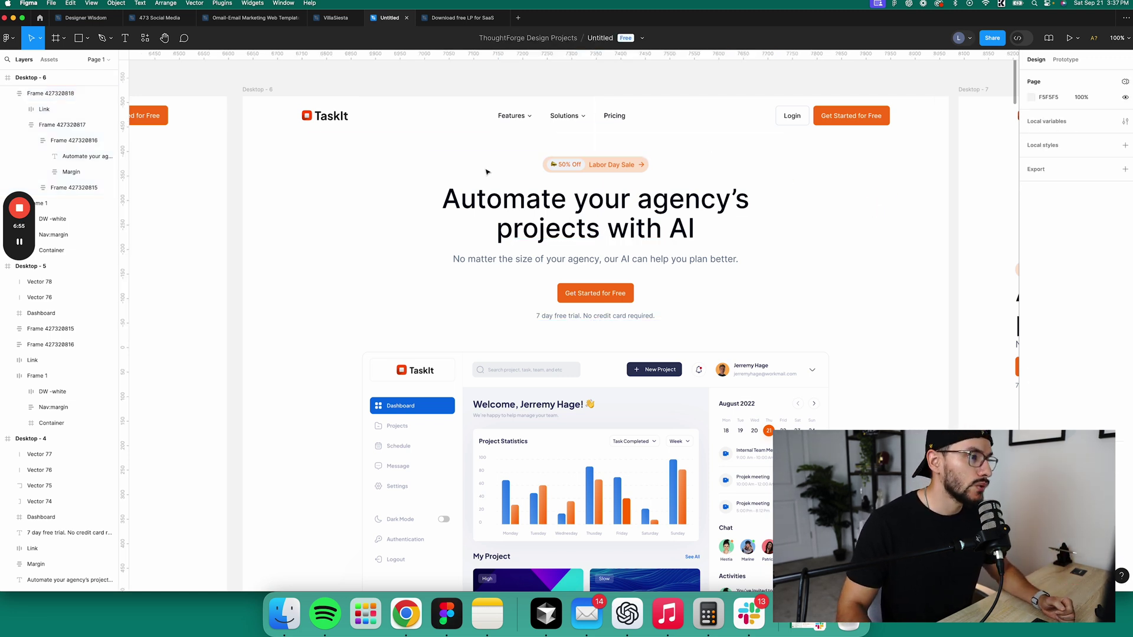
click(539, 285)
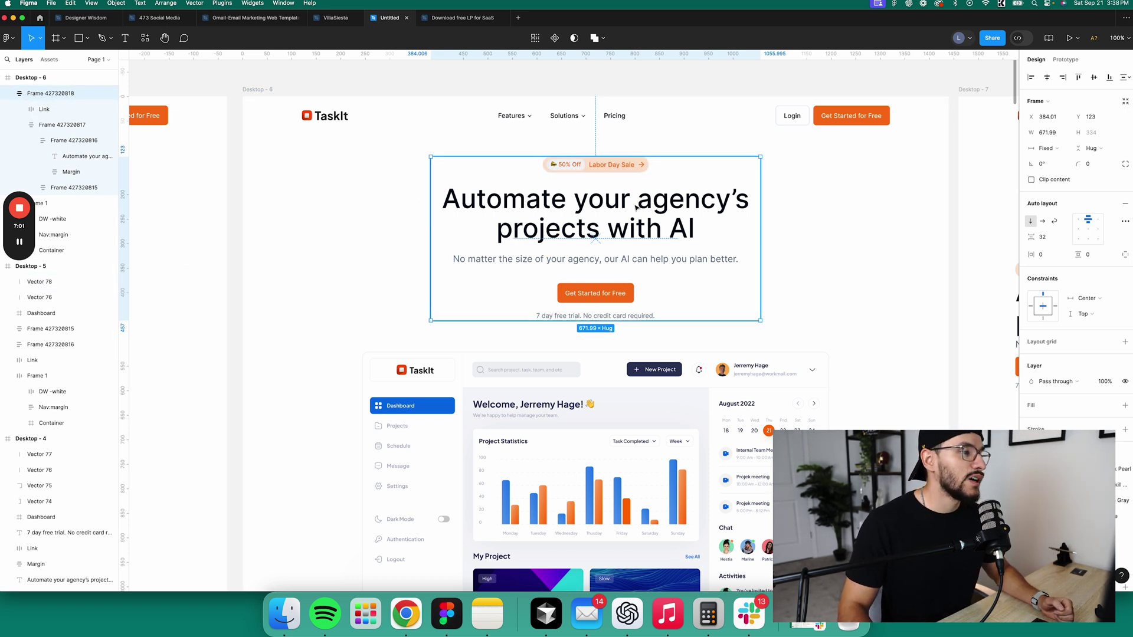
double_click(517, 212)
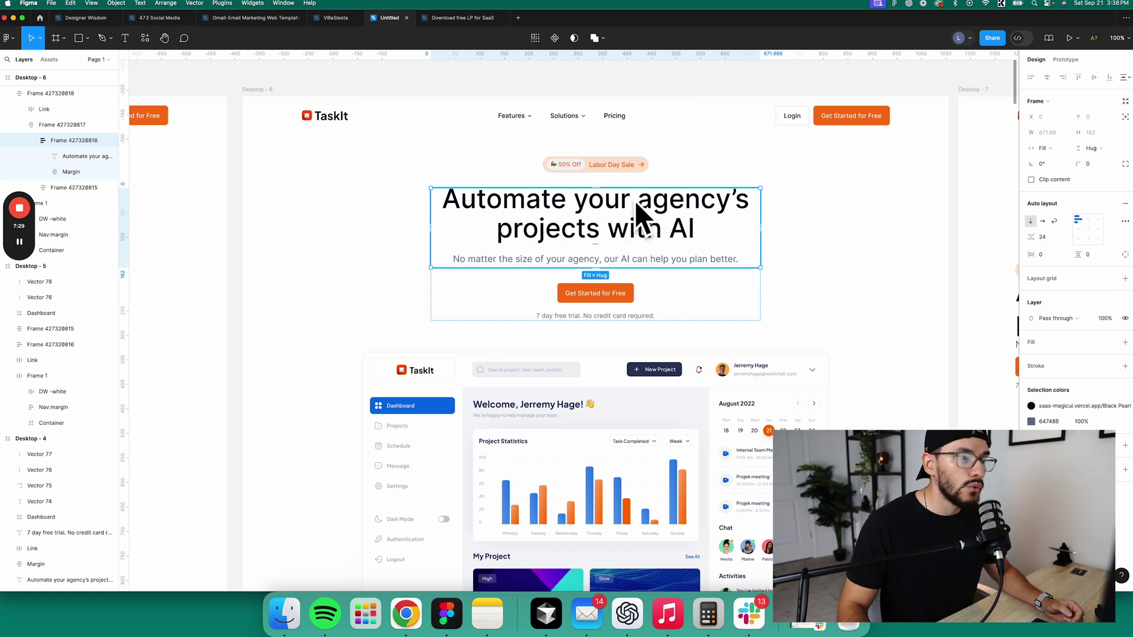
click(636, 308)
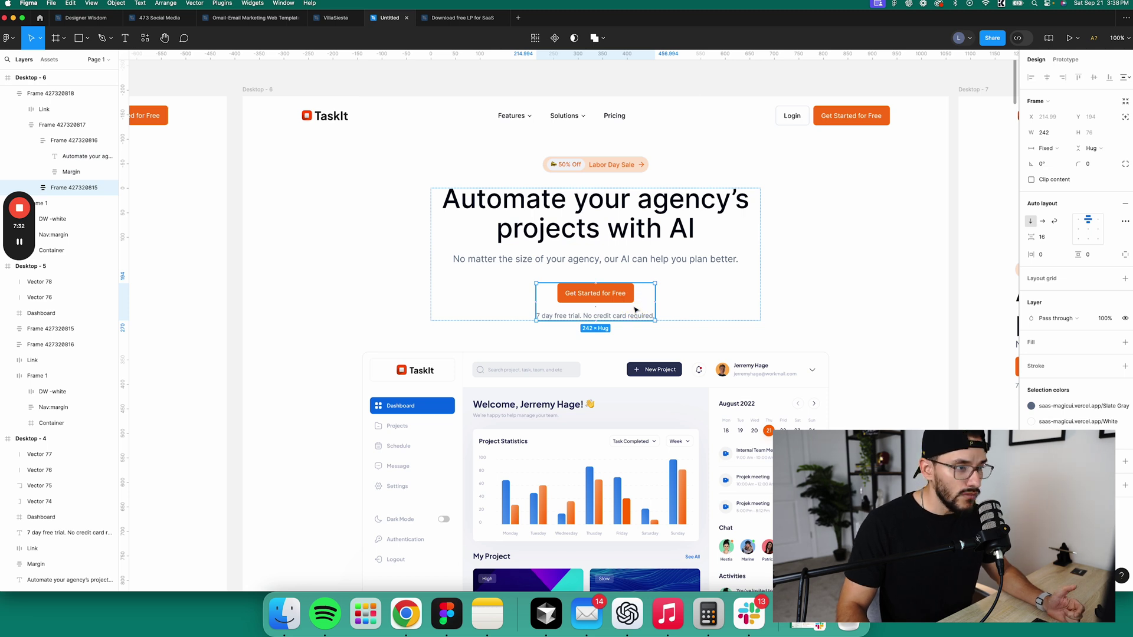
Set the button-and-trial-note group's vertical gap to 8, then review the hero block
click(1051, 242)
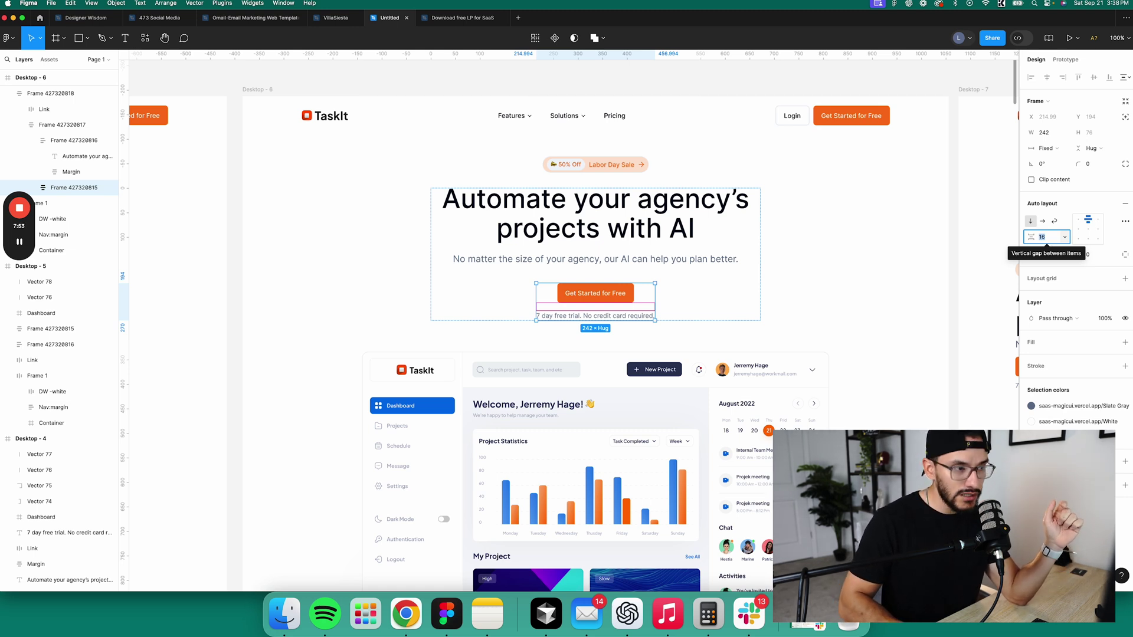
text(8)
key(Return)
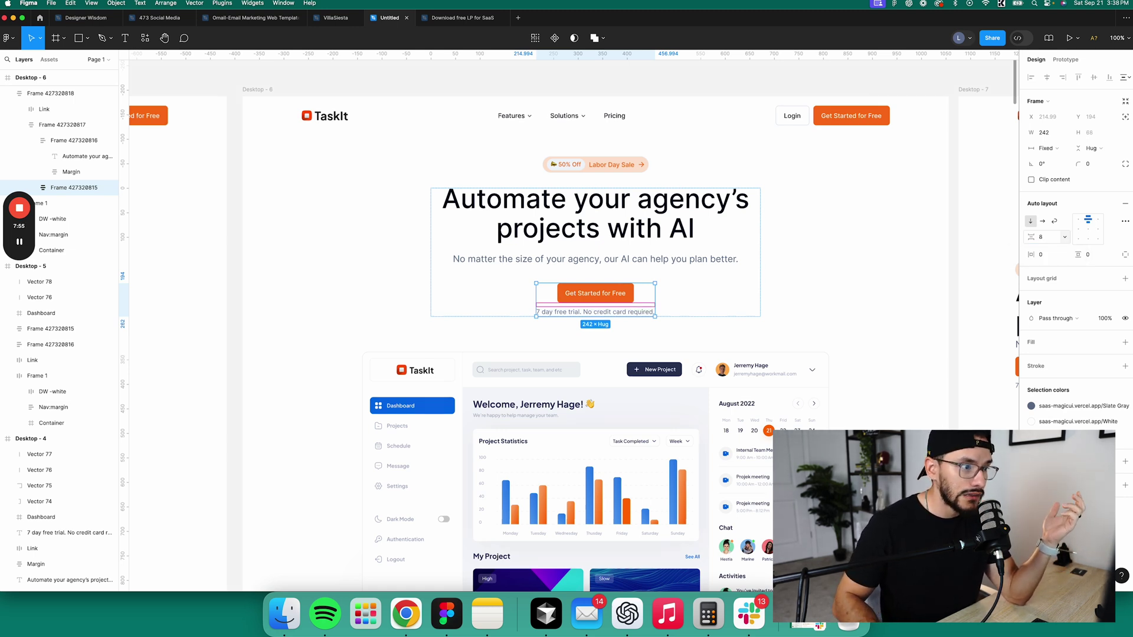
click(817, 248)
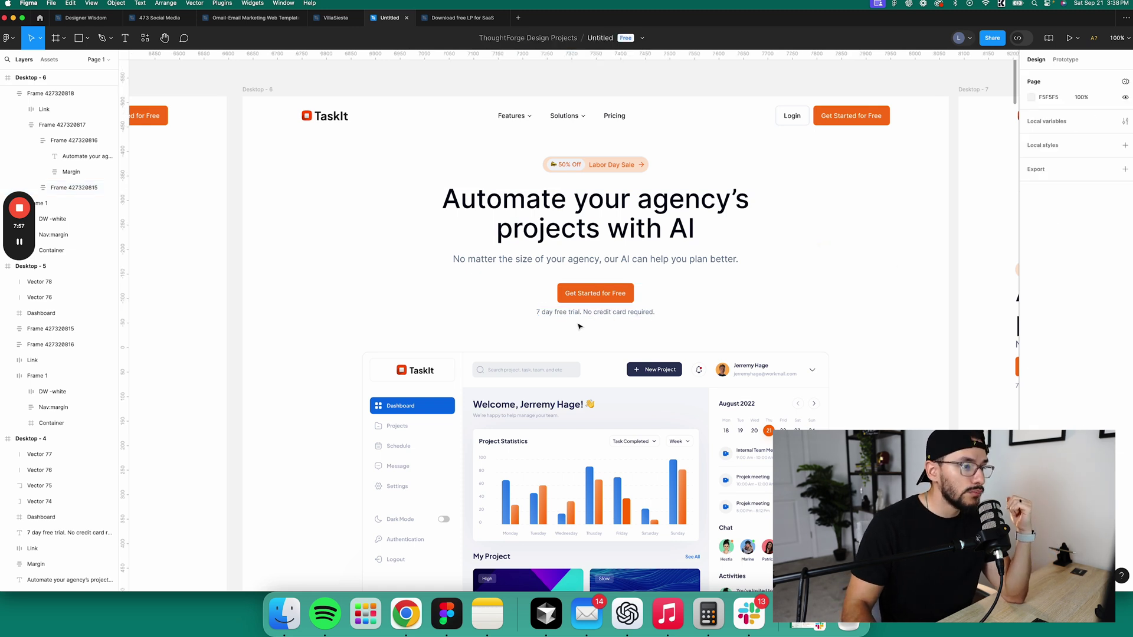
click(584, 292)
double_click(581, 291)
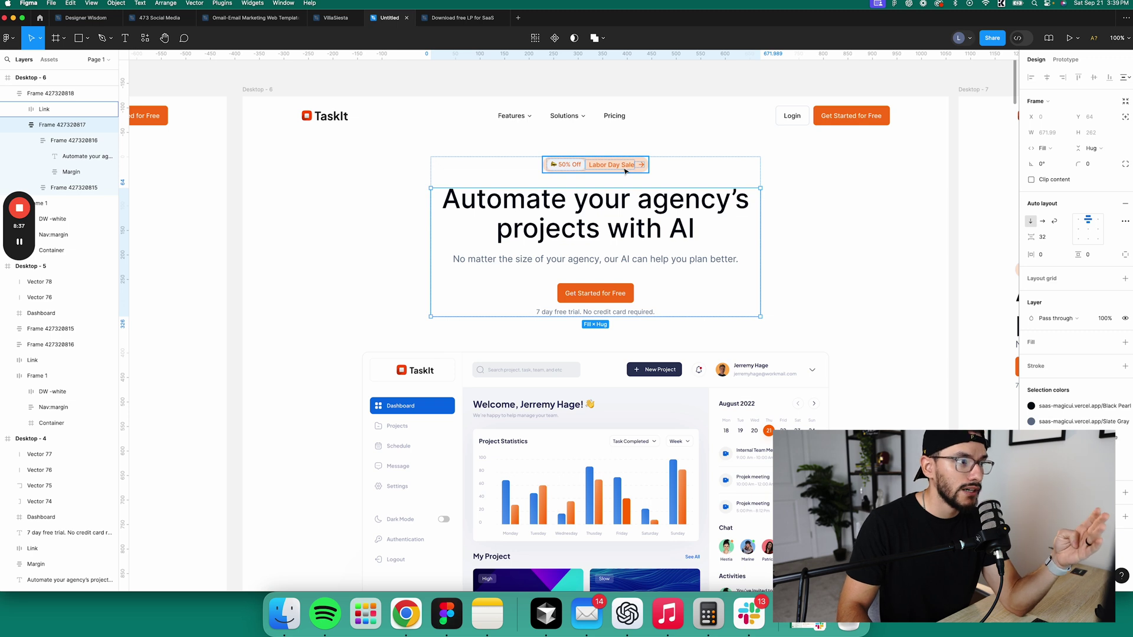
click(675, 176)
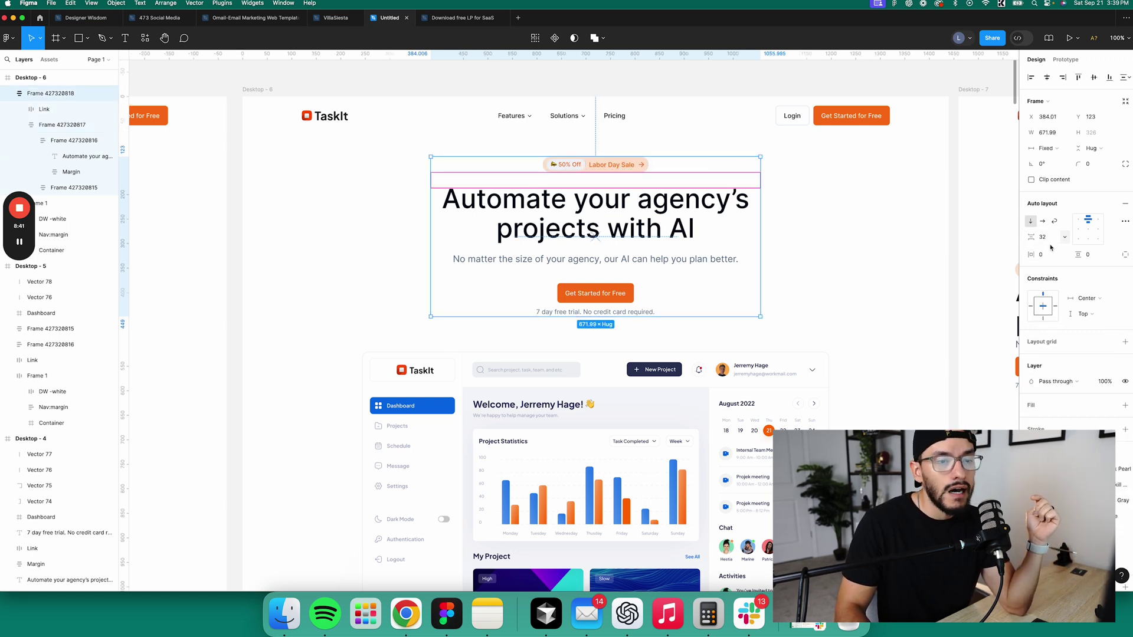
click(846, 246)
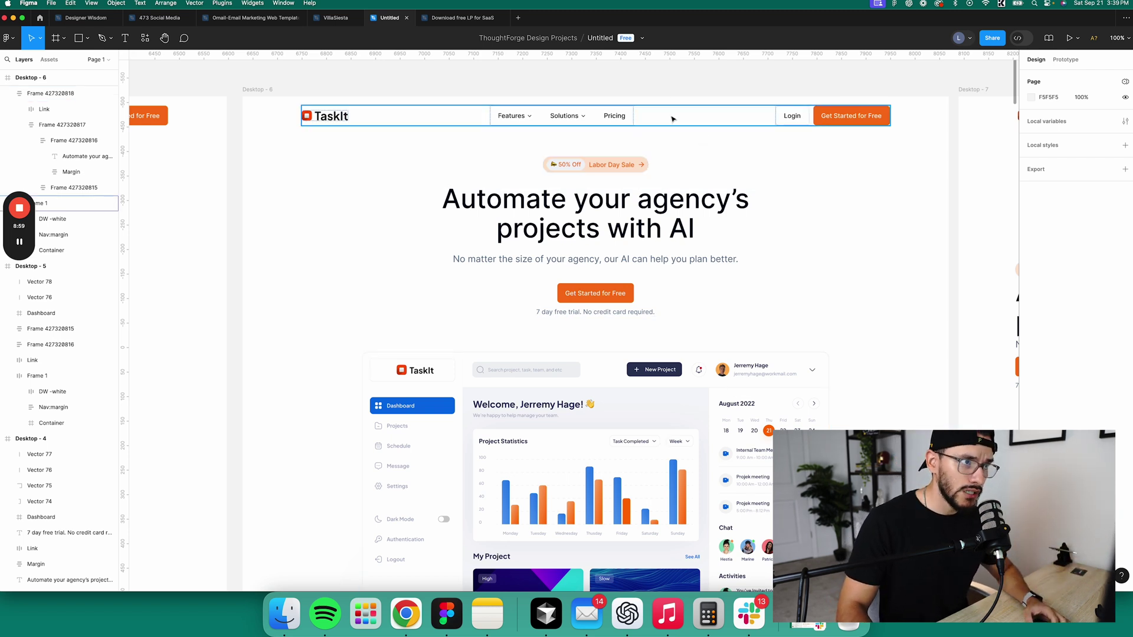
click(710, 122)
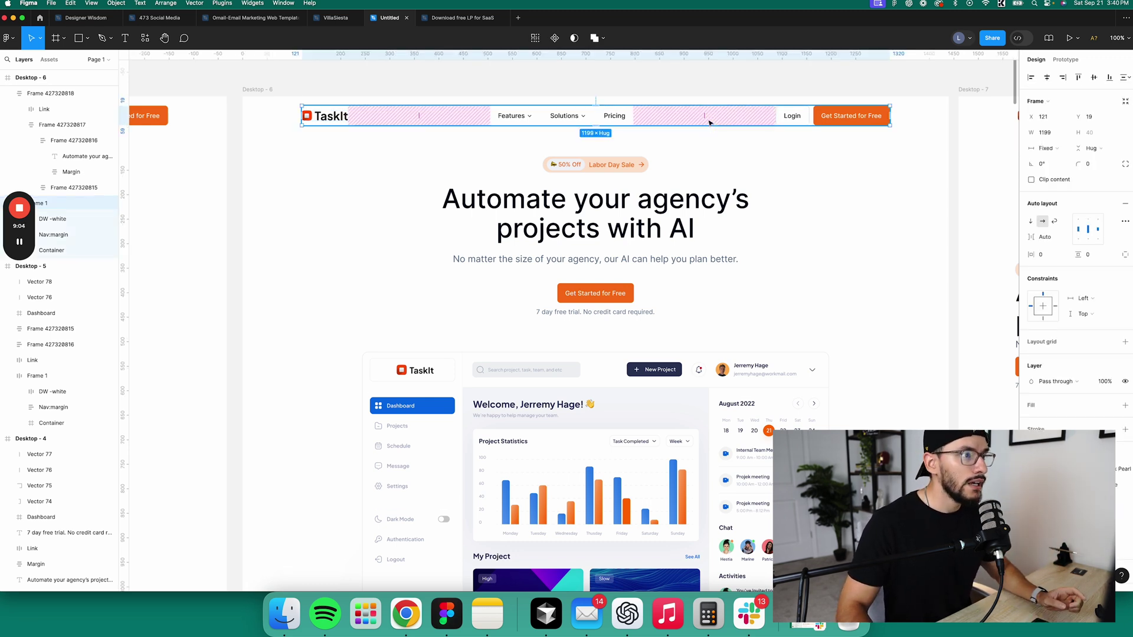
click(833, 166)
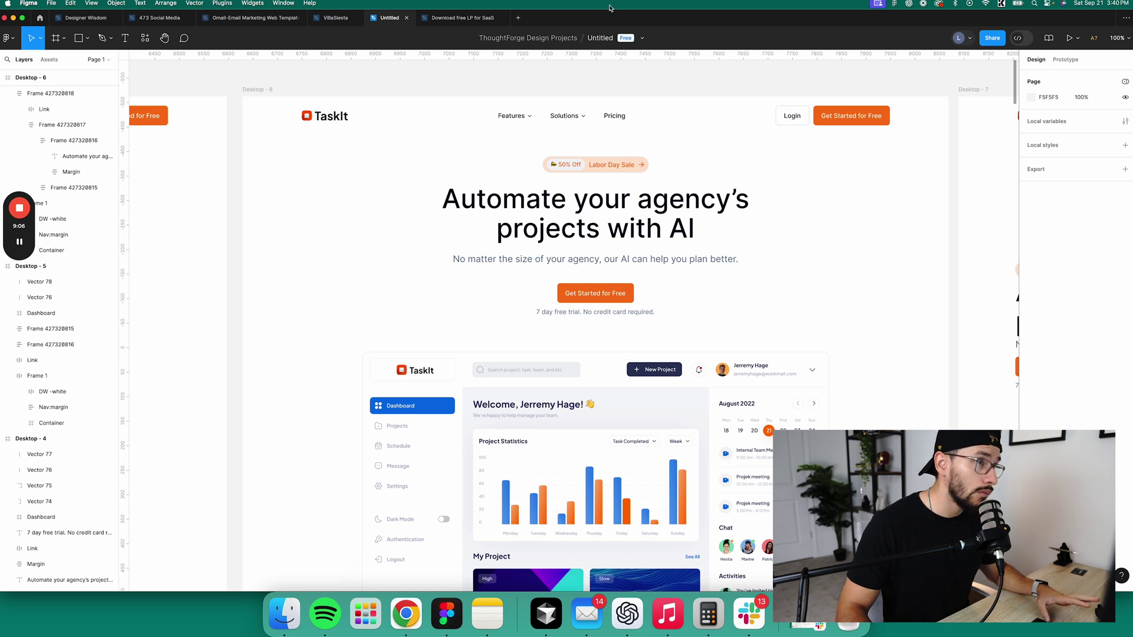
click(696, 122)
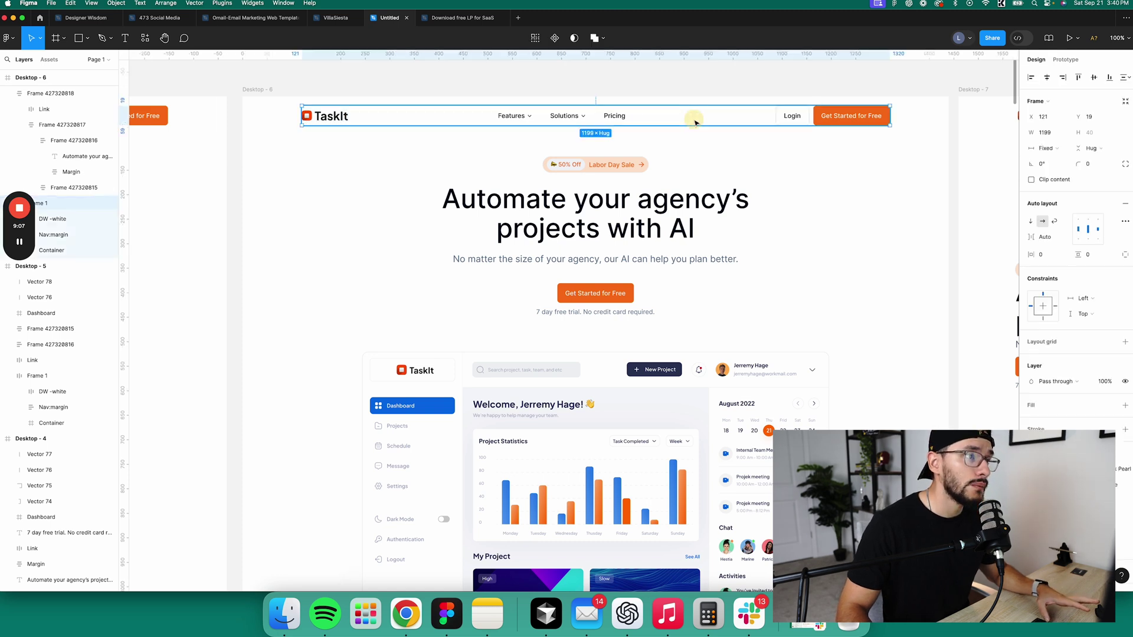
shift+click(689, 172)
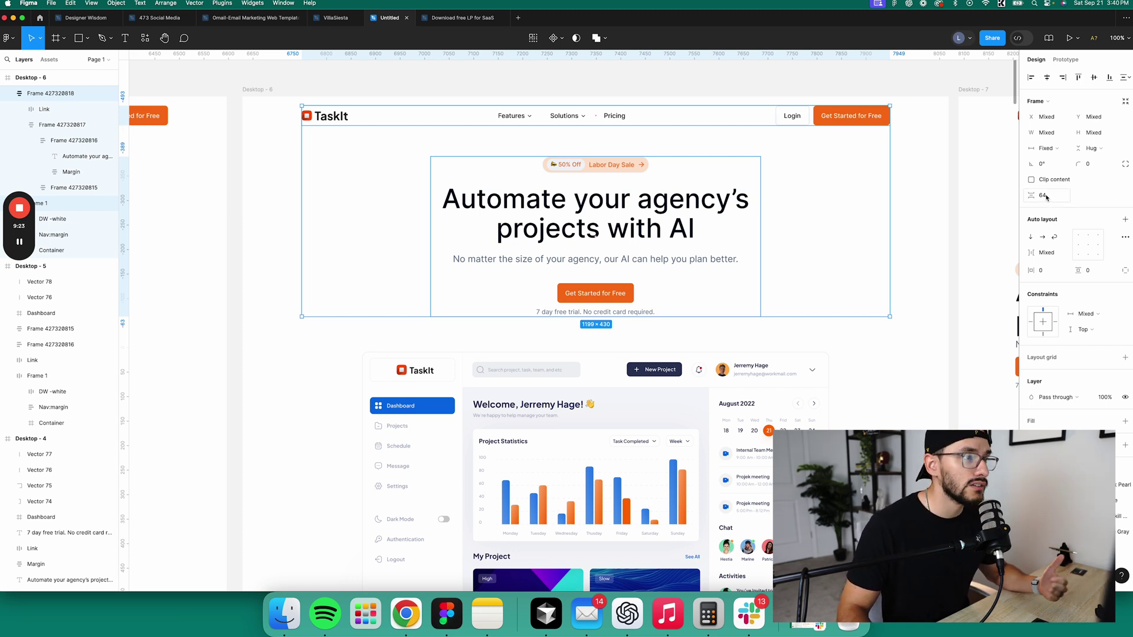
click(903, 138)
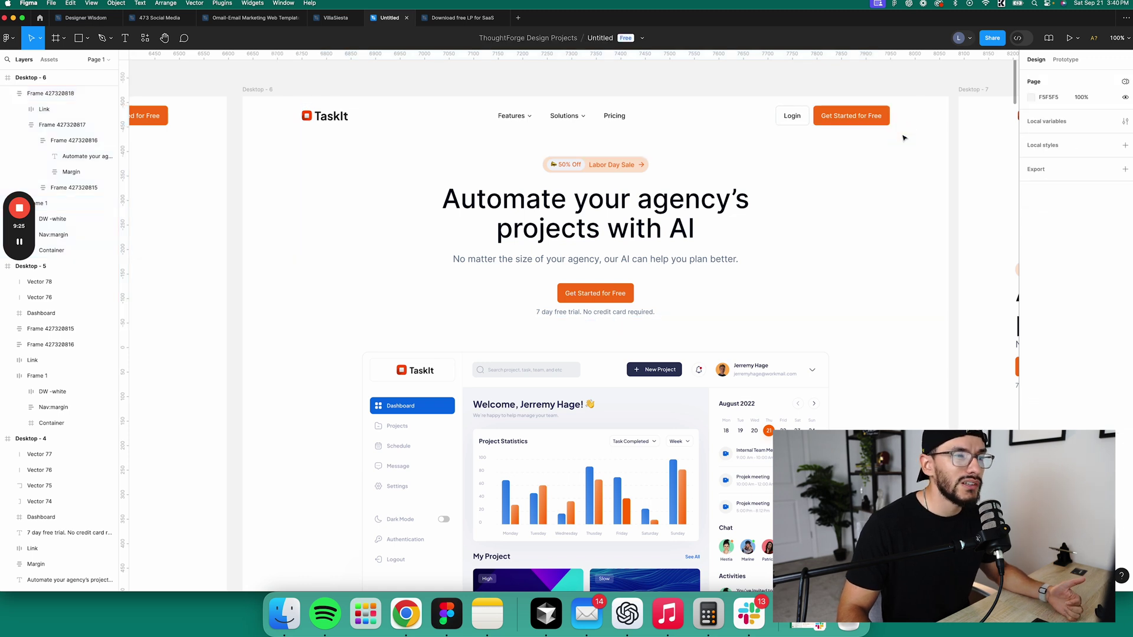
click(669, 178)
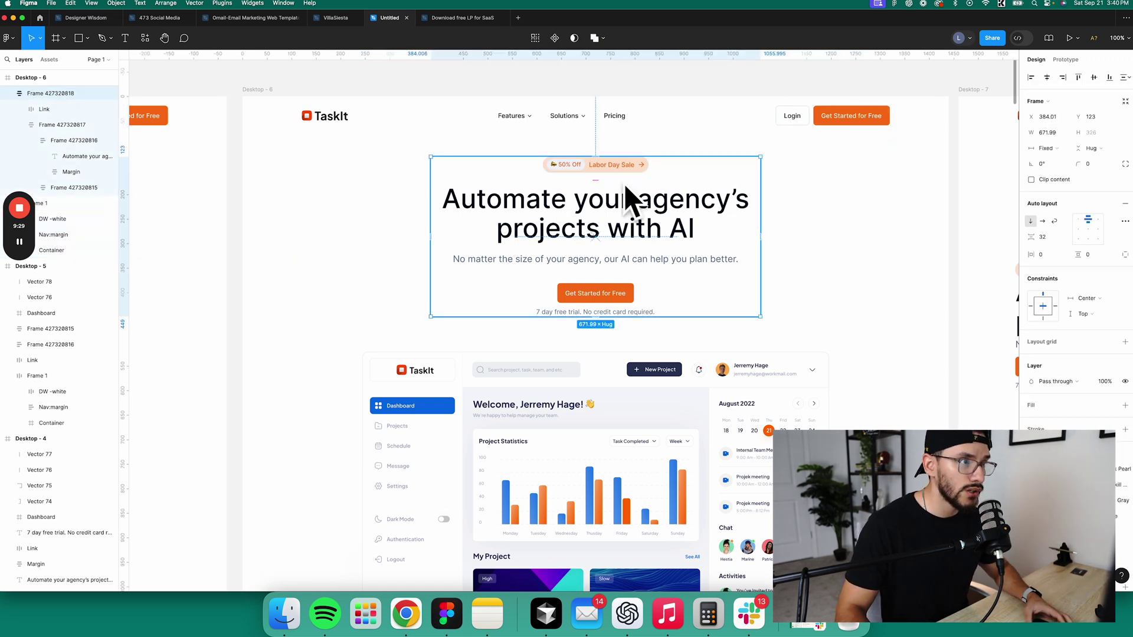
click(631, 165)
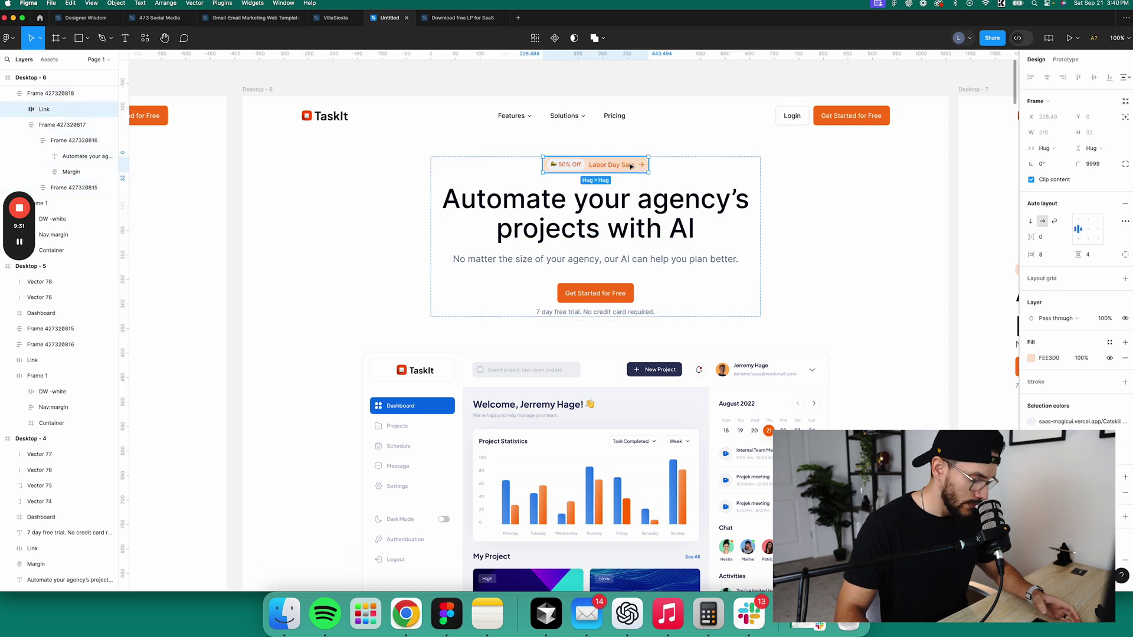
key(alt)
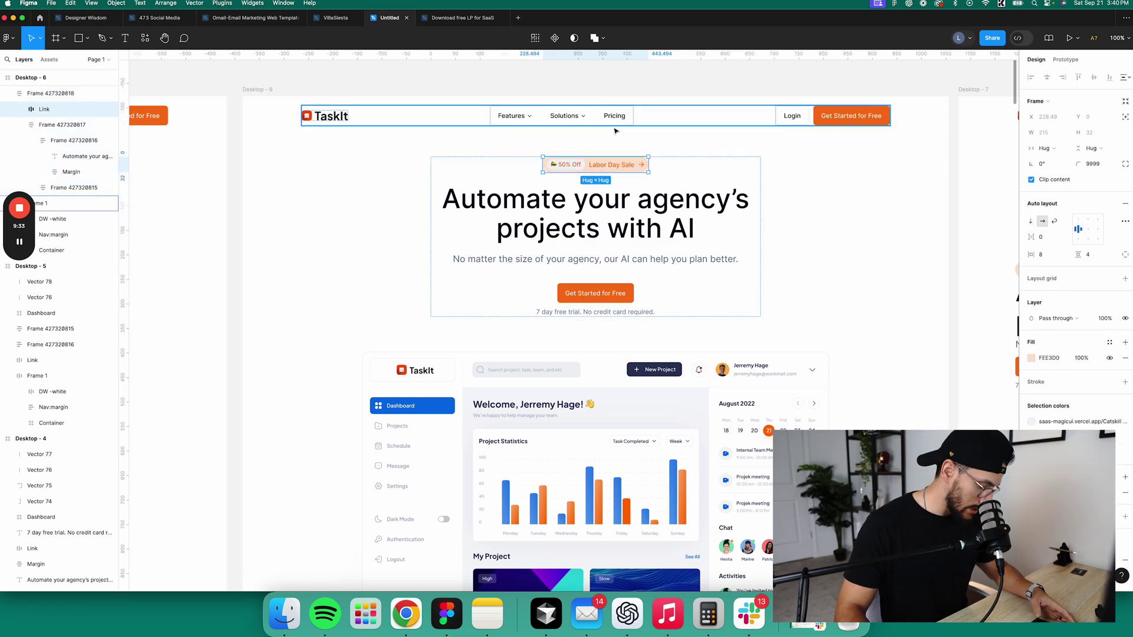
key(alt)
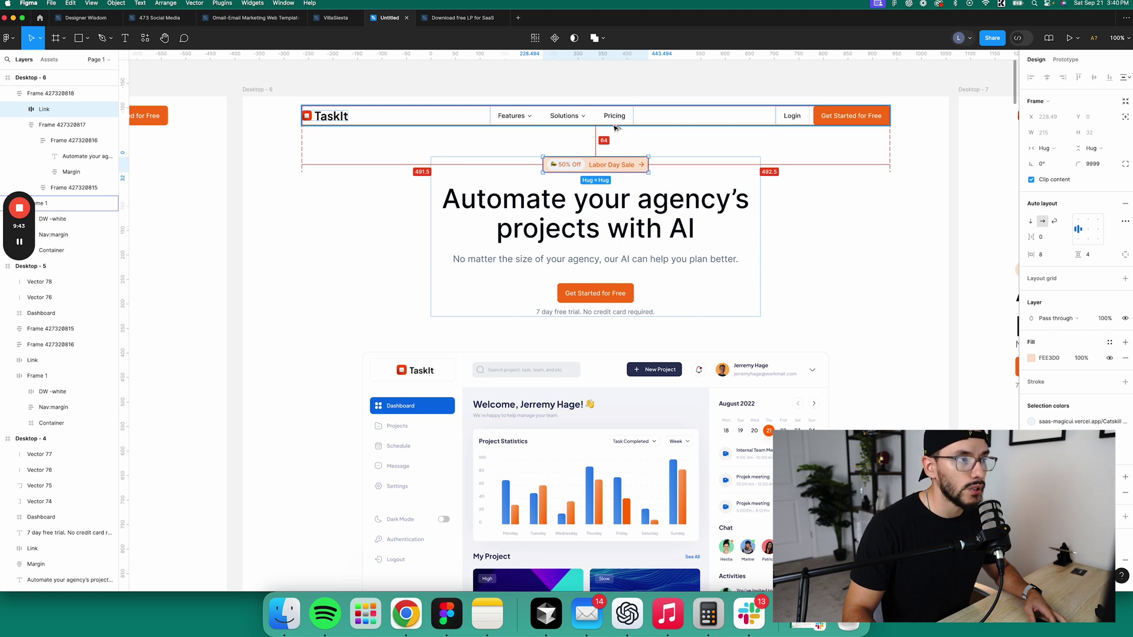
click(655, 312)
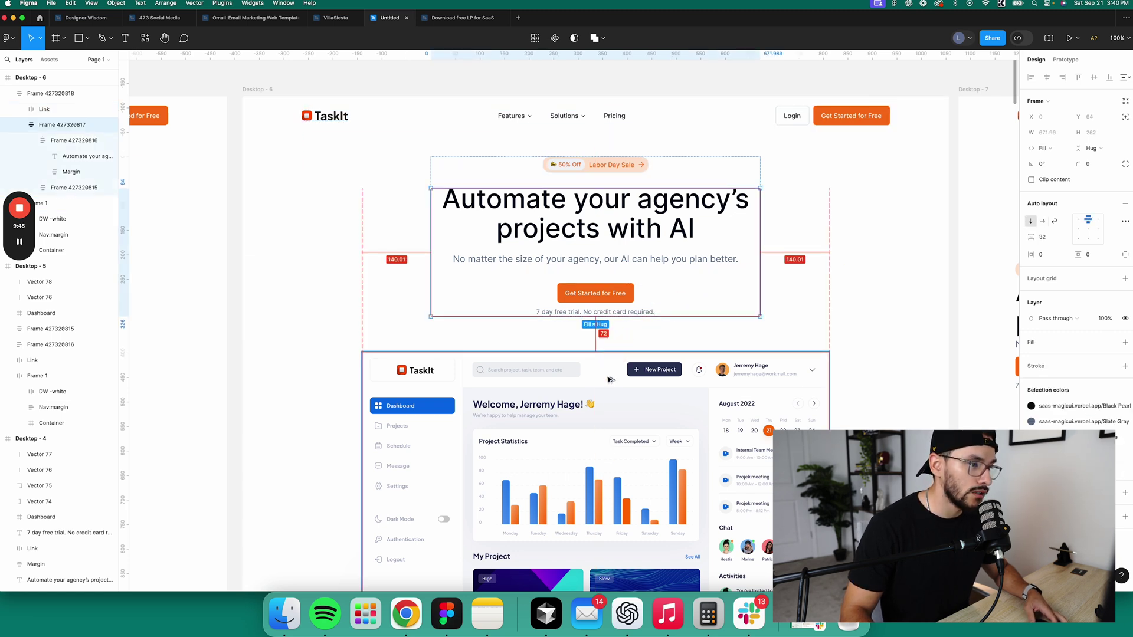
Try selecting the badge-and-hero frame with the dashboard mockup and navigation bar
click(643, 160)
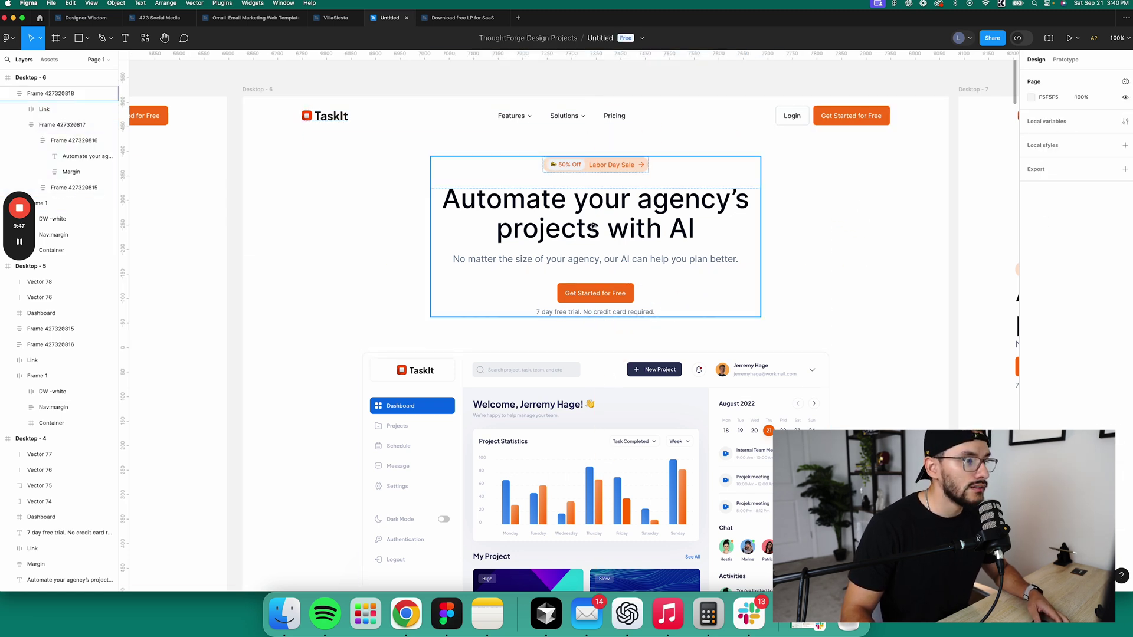
shift+click(595, 381)
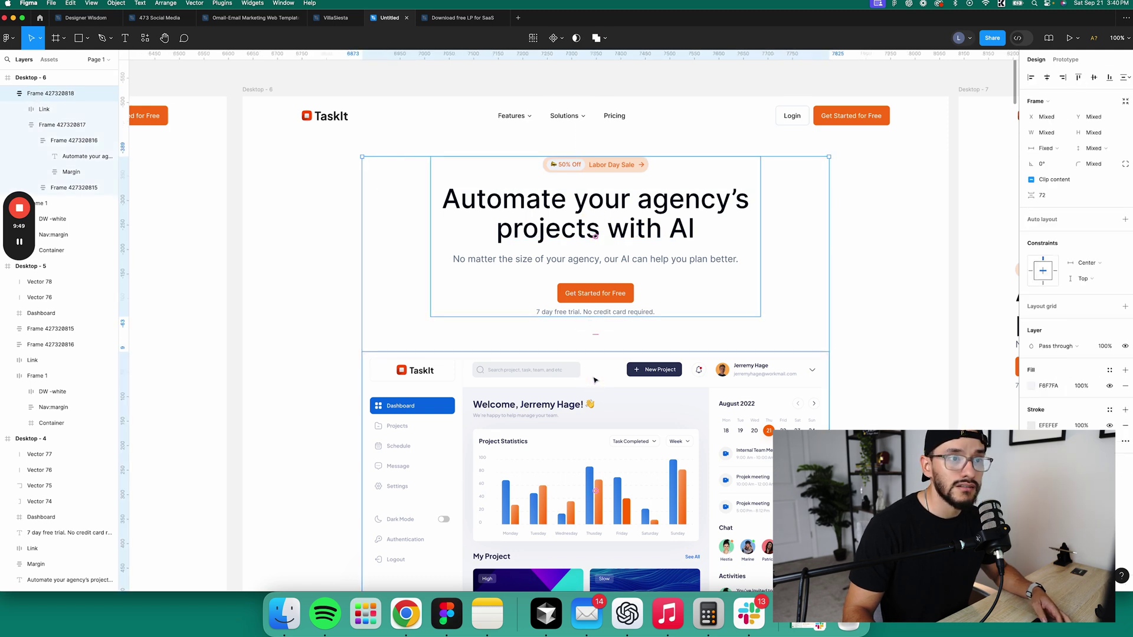
click(649, 120)
shift+click(651, 170)
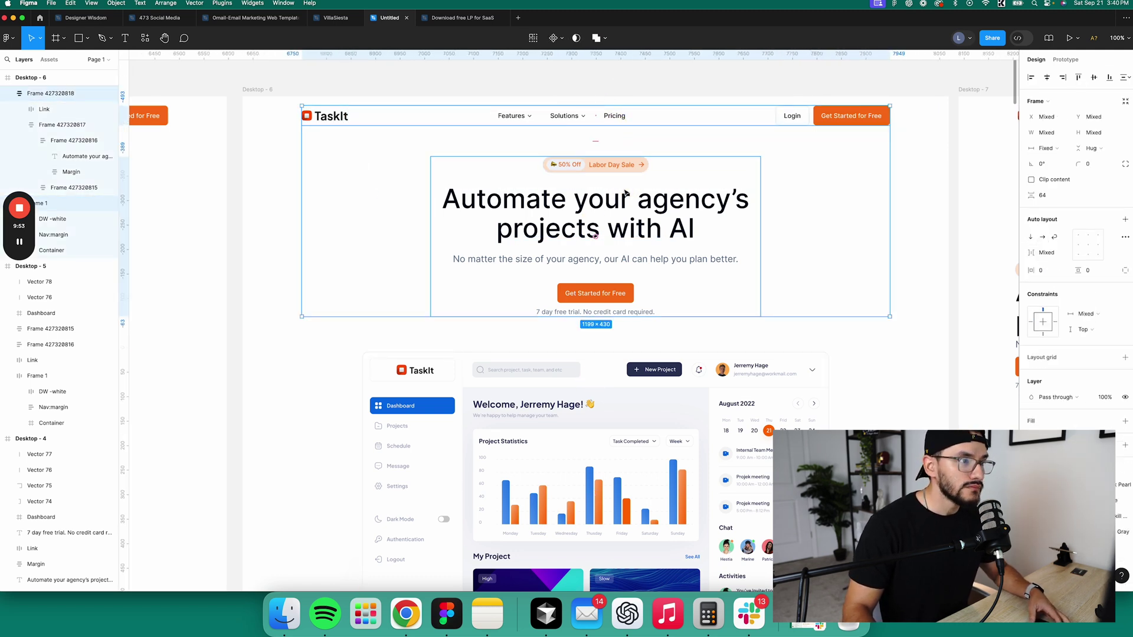
click(931, 170)
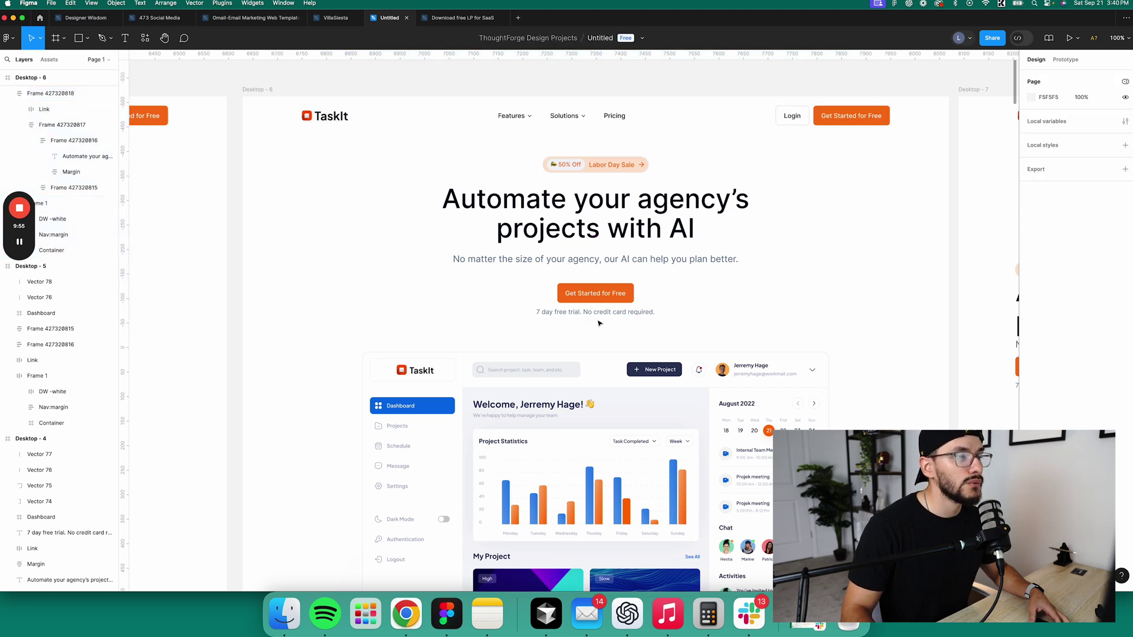
Change the gap between the hero frame and dashboard mockup from 72 to 64
click(620, 298)
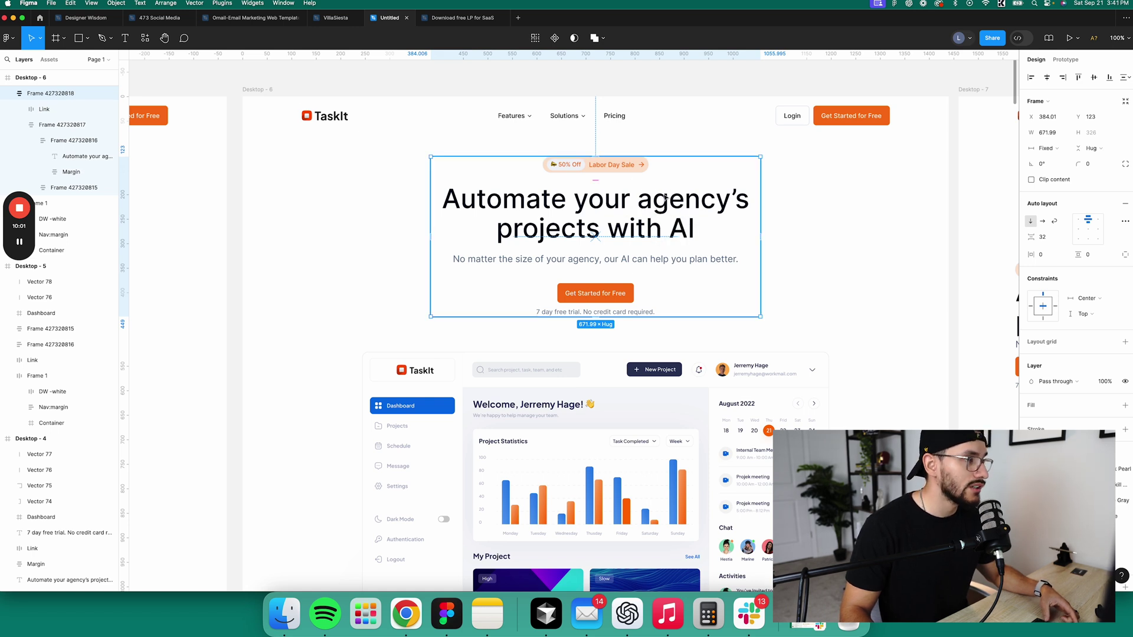
shift+click(588, 453)
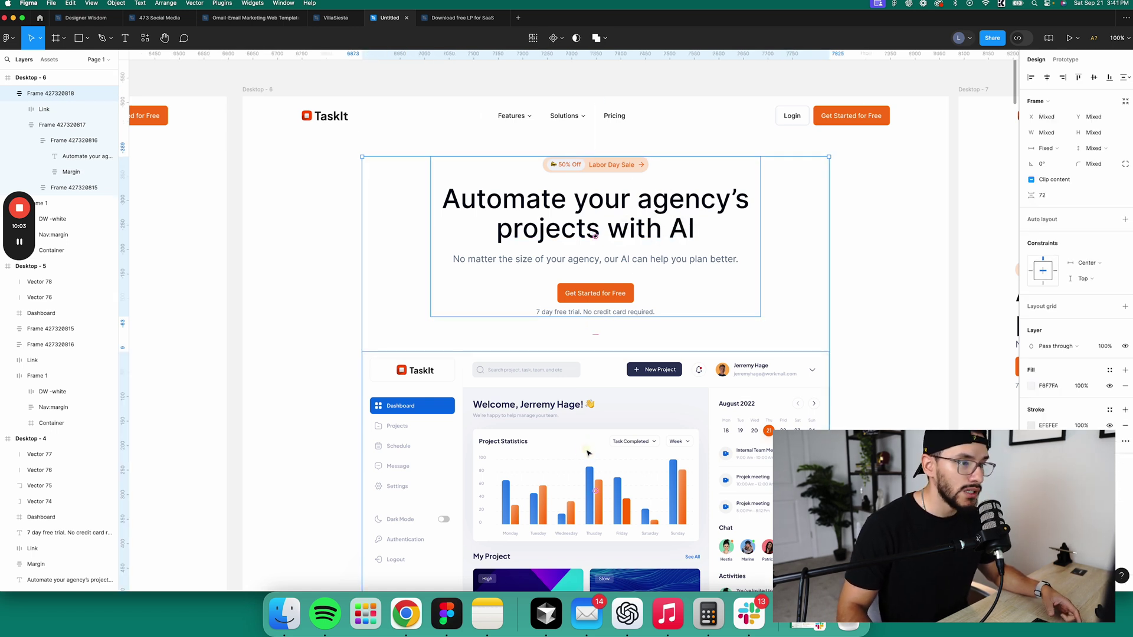
double_click(1051, 196)
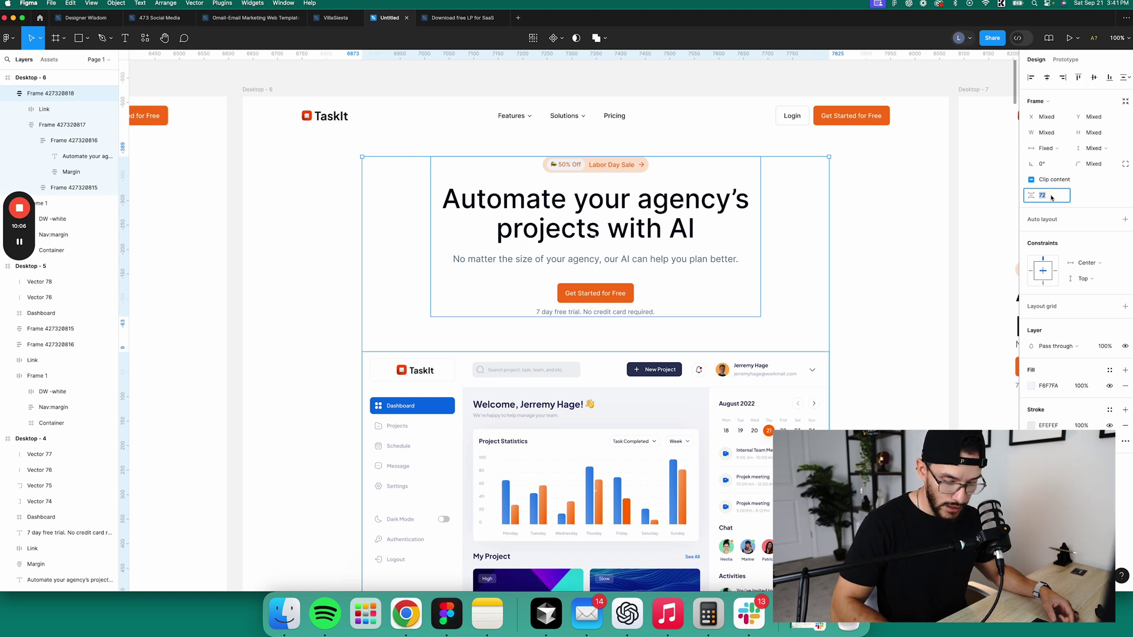
key(Return)
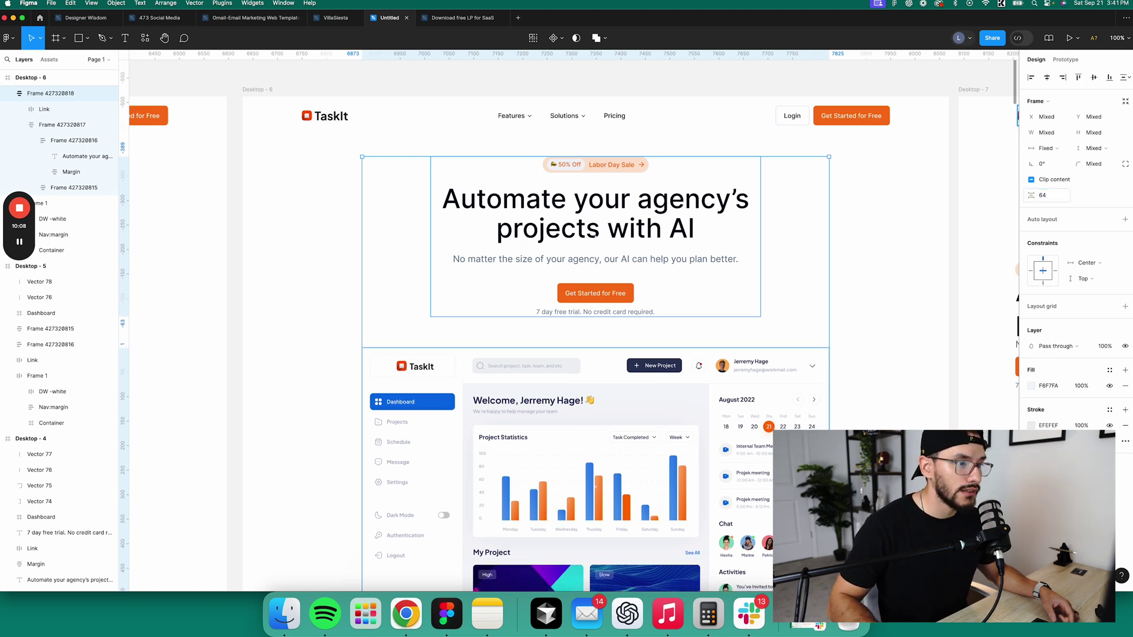
click(936, 184)
drag(940, 235, 970, 243)
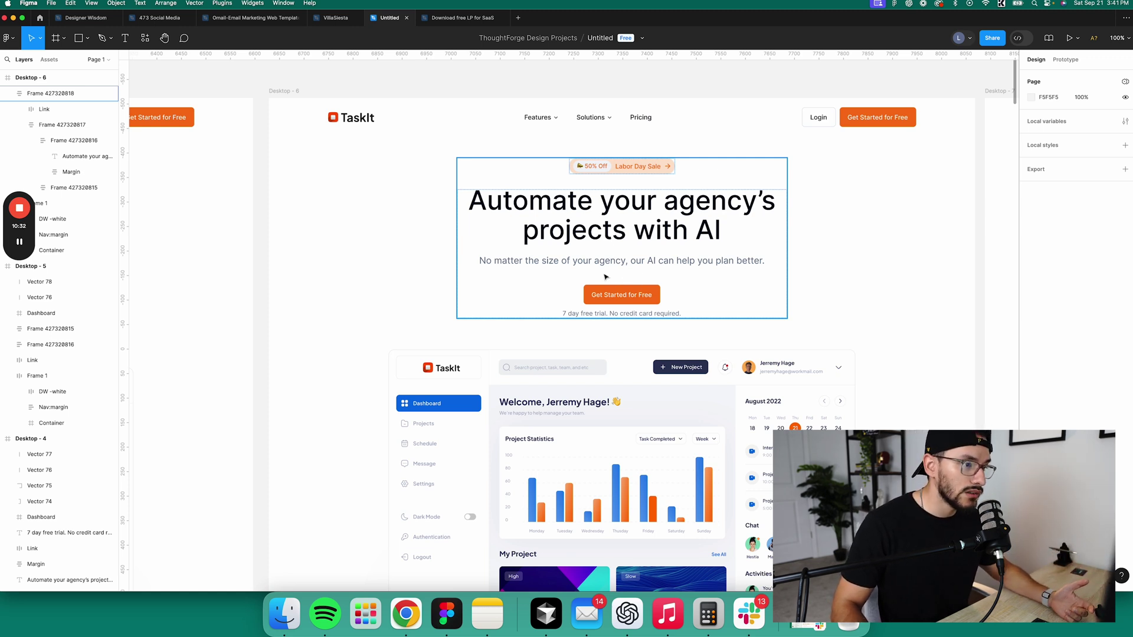
Reselect hero Frame 427320818, then zoom out and pan toward Desktop - 6 and Desktop - 7
click(653, 333)
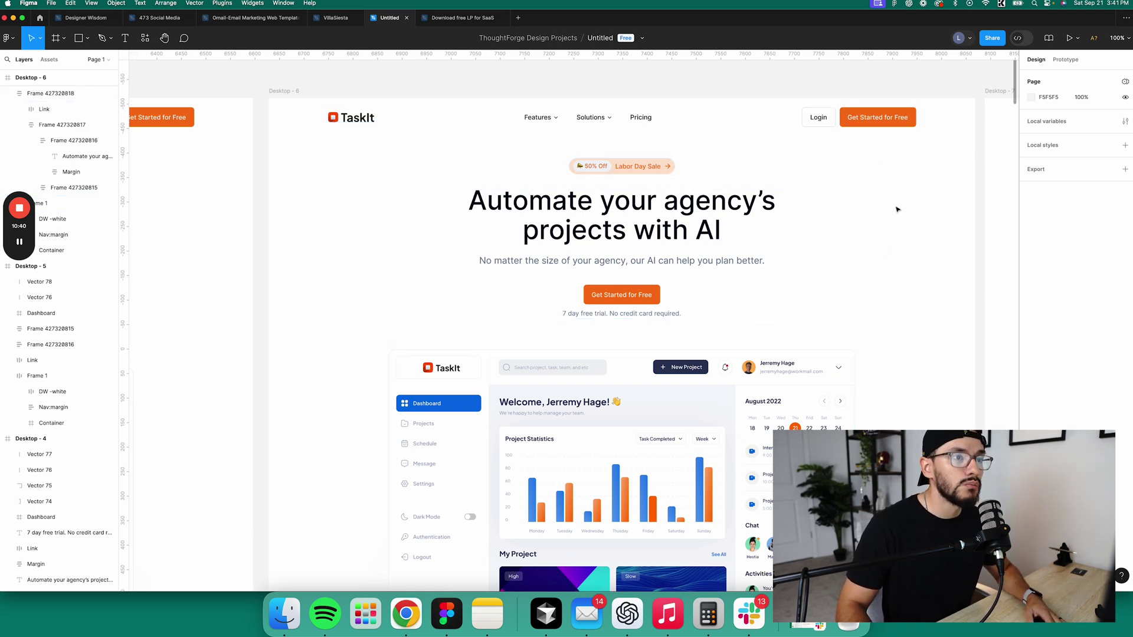
click(657, 227)
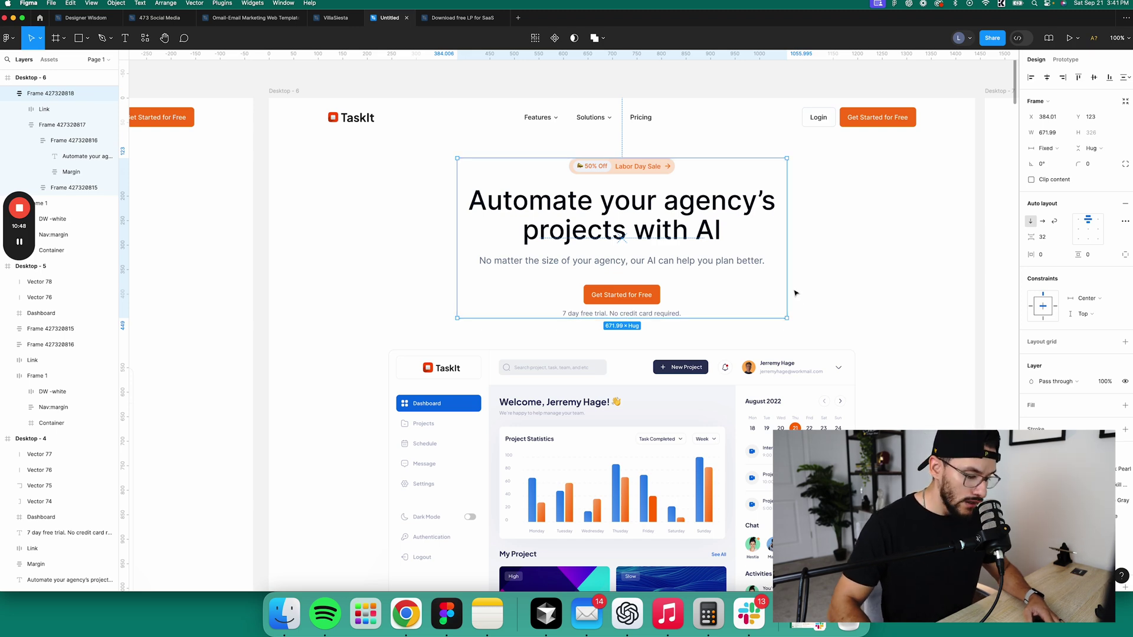
key(super+minus)
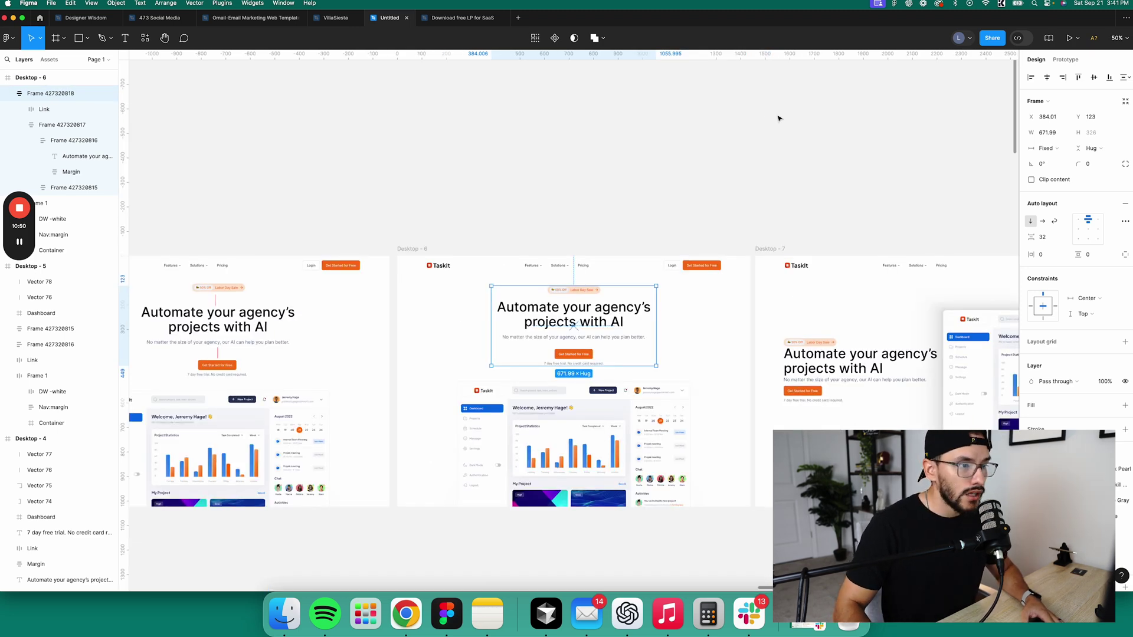
drag(779, 116, 631, 38)
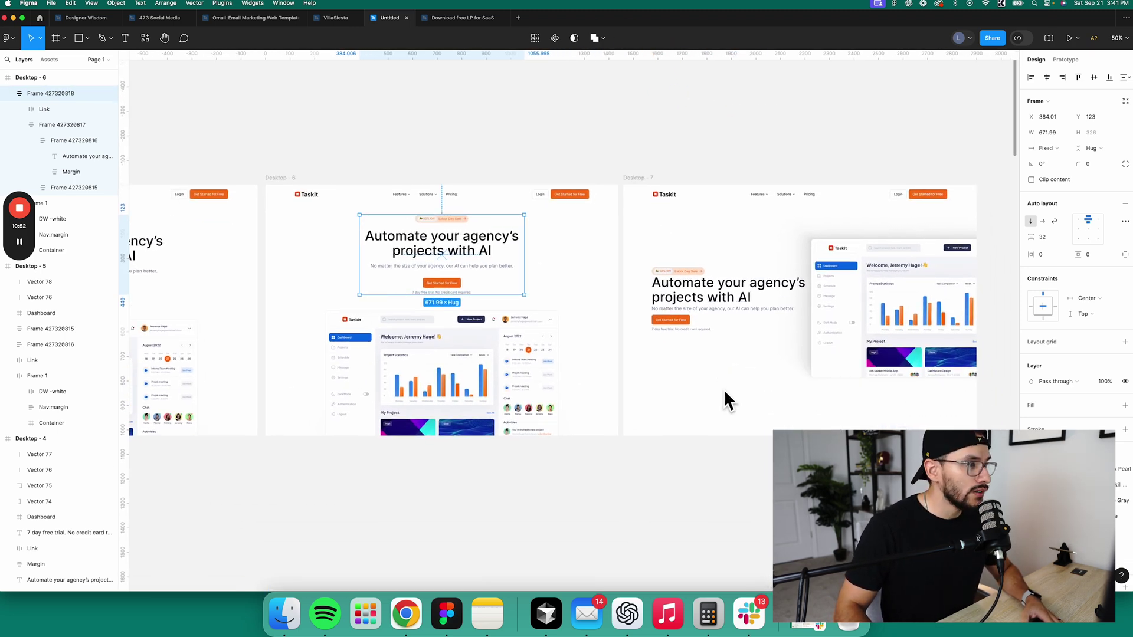
key(Escape)
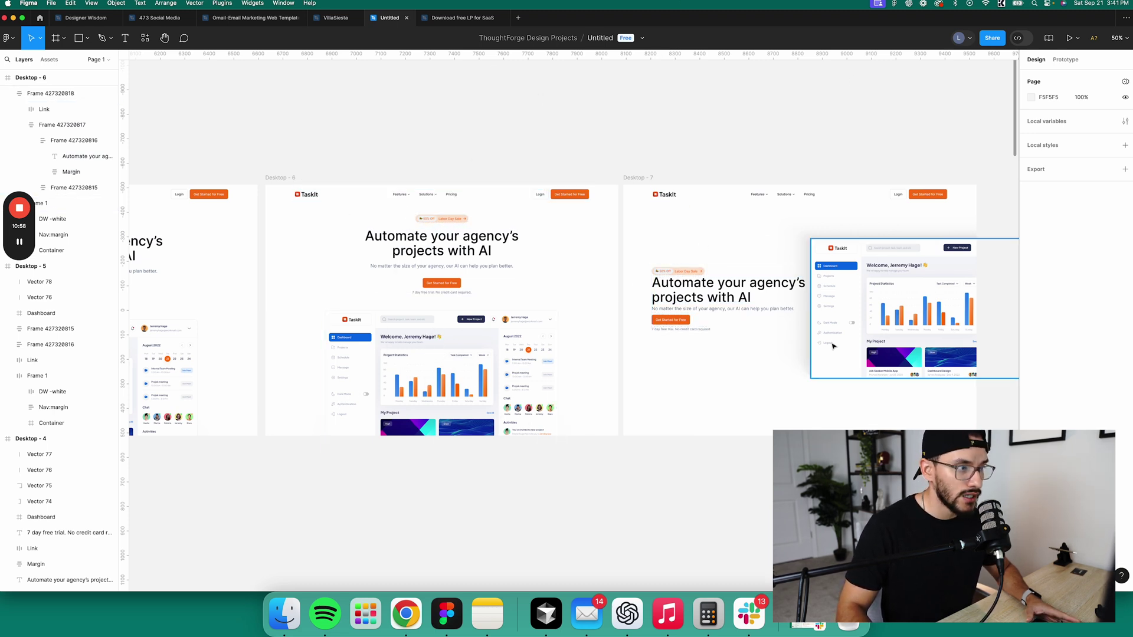
scroll(597, 119, left, 2)
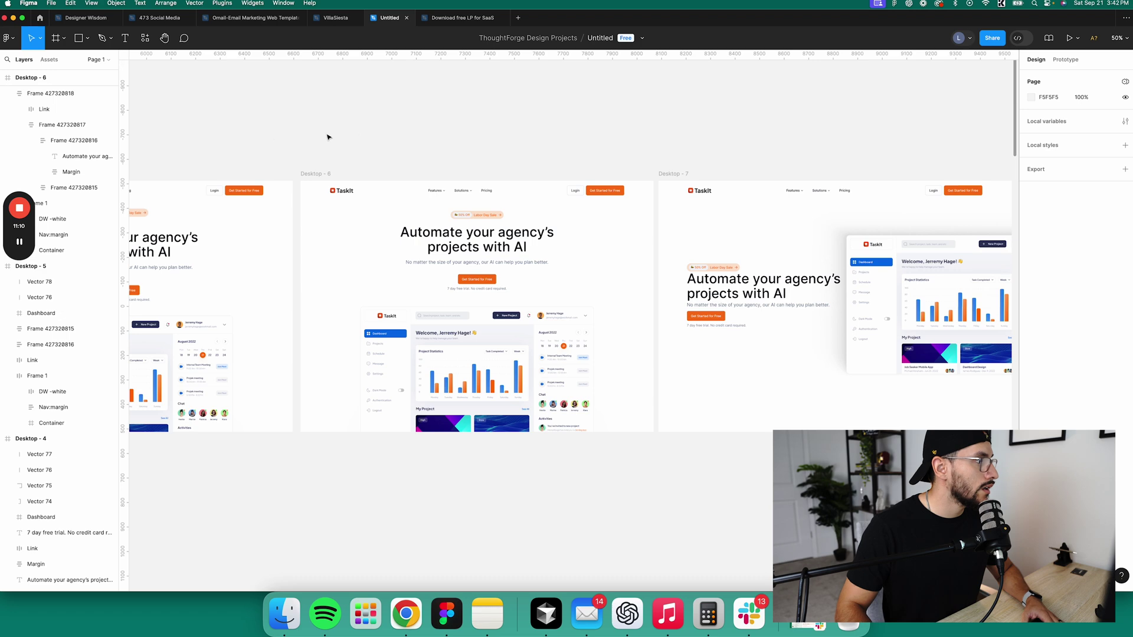
Centre the VillaSiesta and Omail Home Page frames and open the Omail hero text group
drag(248, 143, 877, 93)
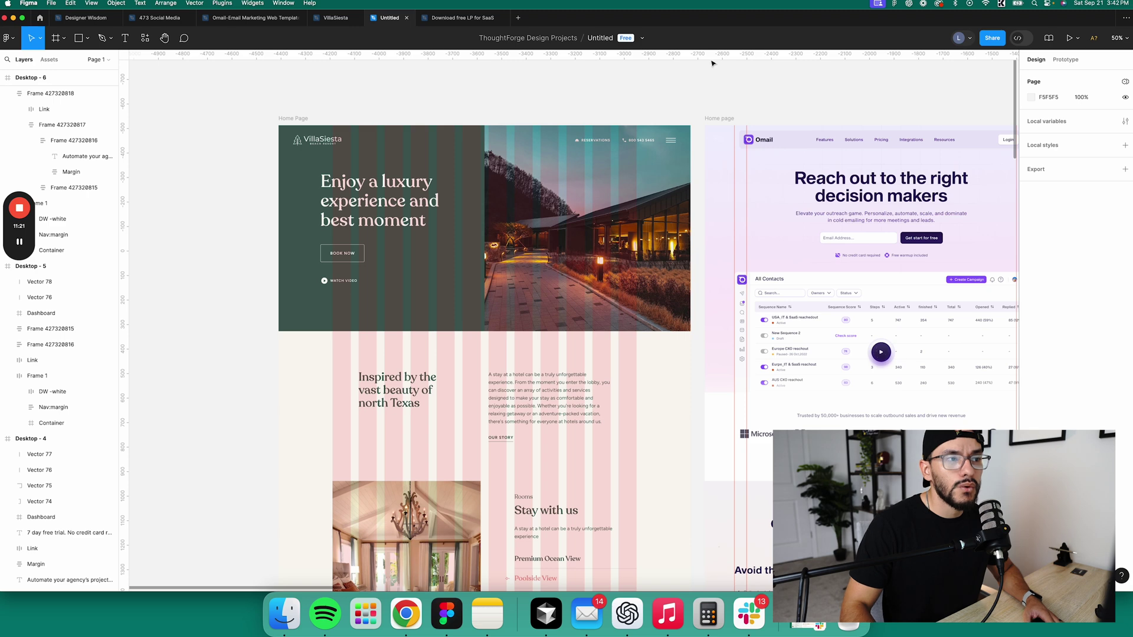
drag(860, 101, 749, 81)
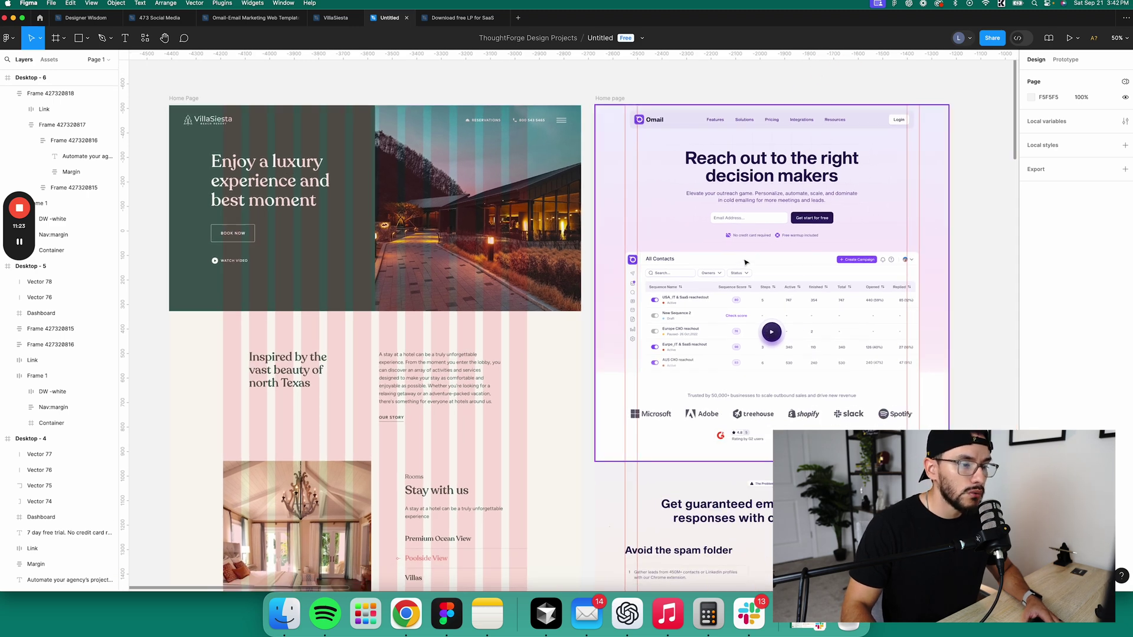
scroll(769, 338, down, 5)
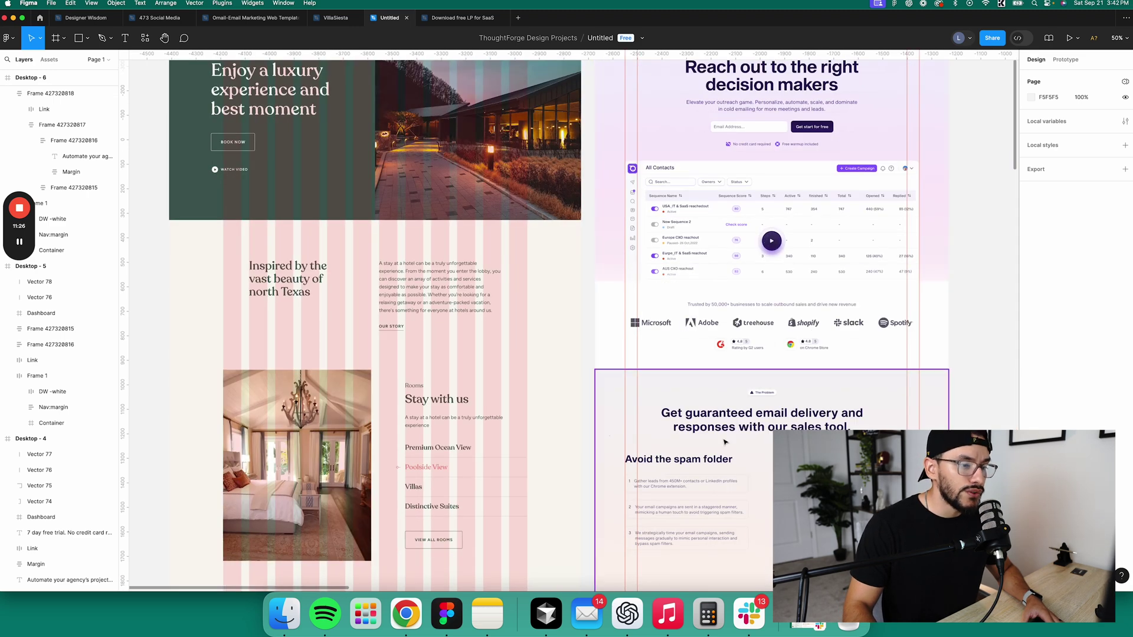
scroll(787, 142, up, 3)
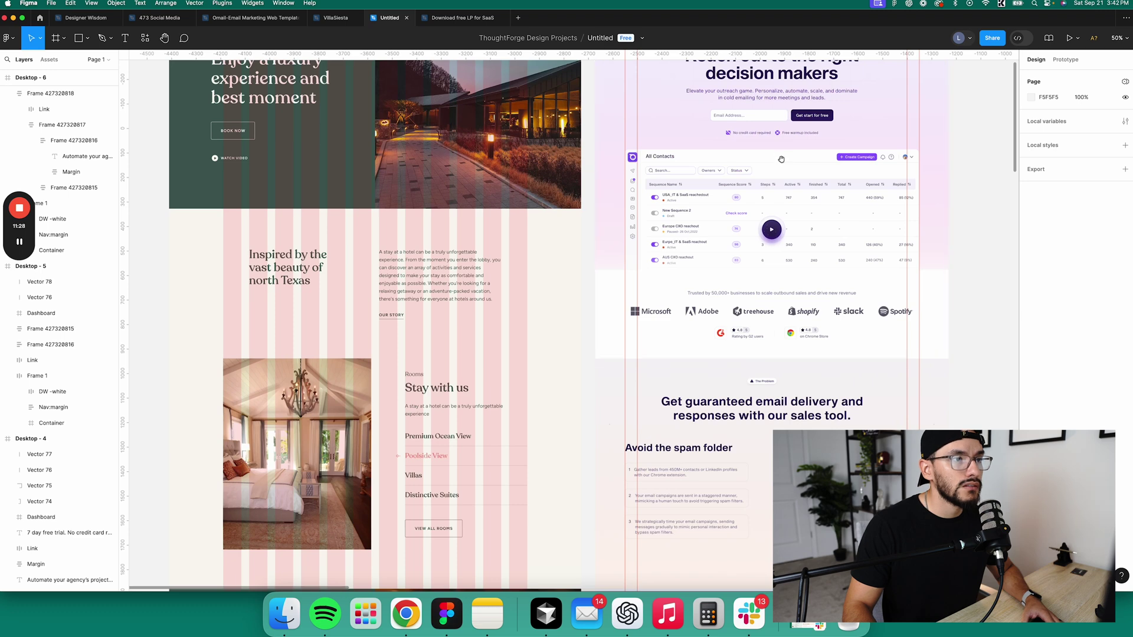
scroll(780, 160, up, 1)
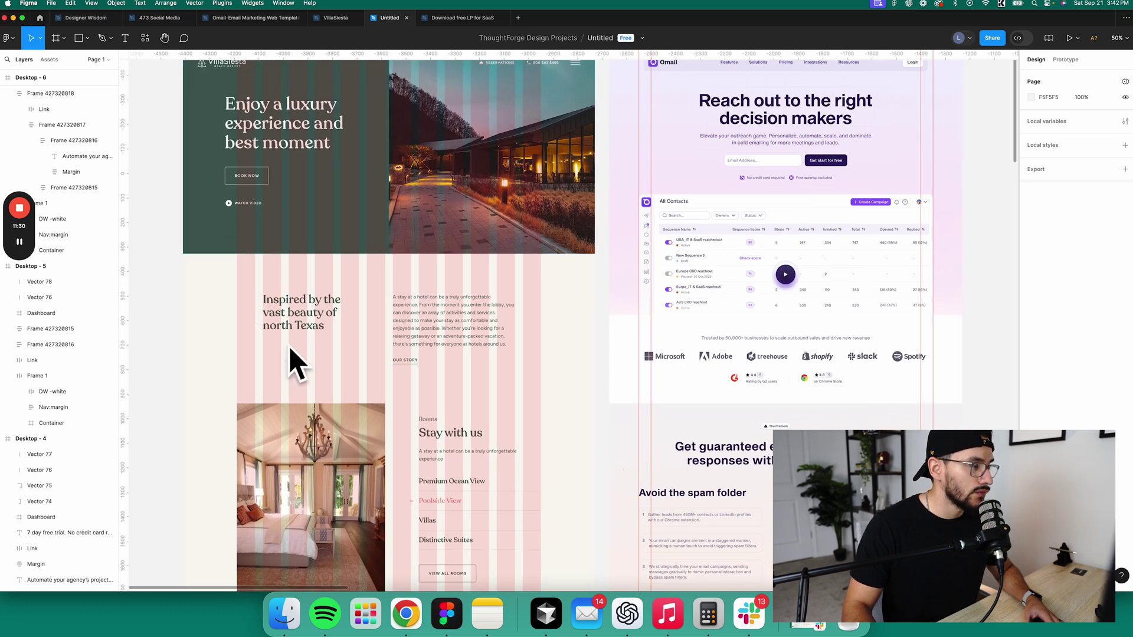
scroll(293, 363, up, 3)
double_click(712, 235)
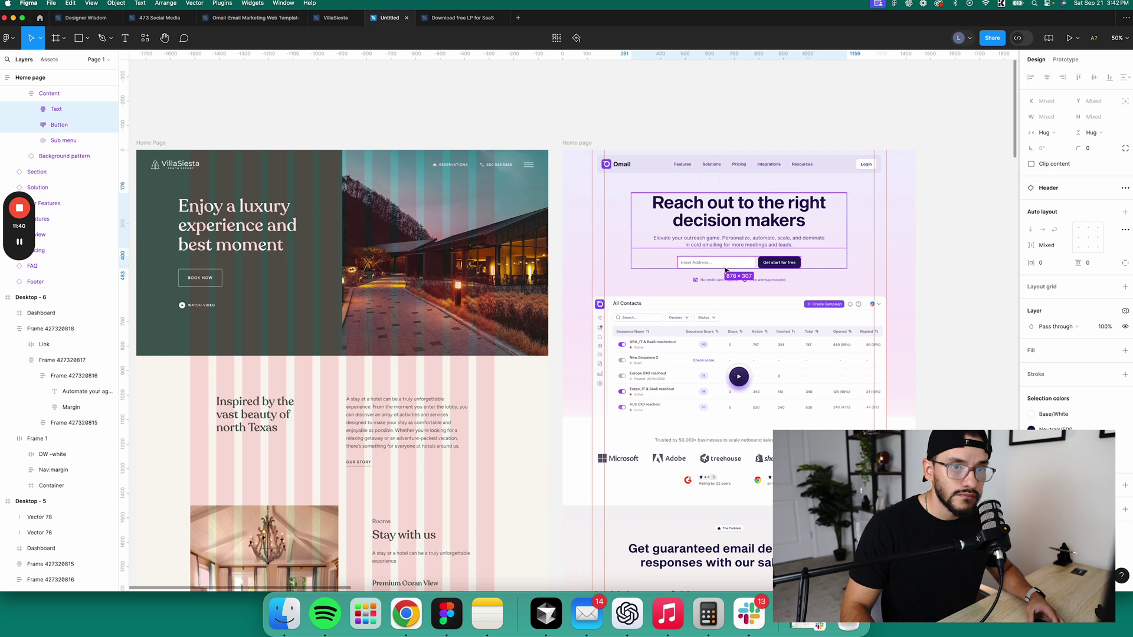
click(728, 263)
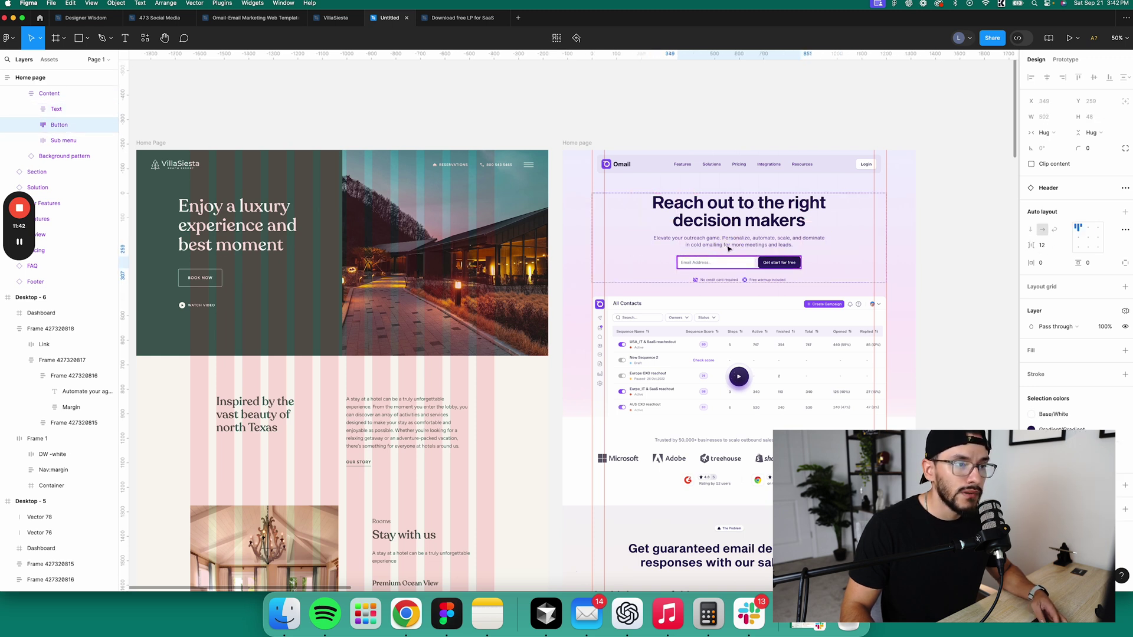
shift+click(726, 242)
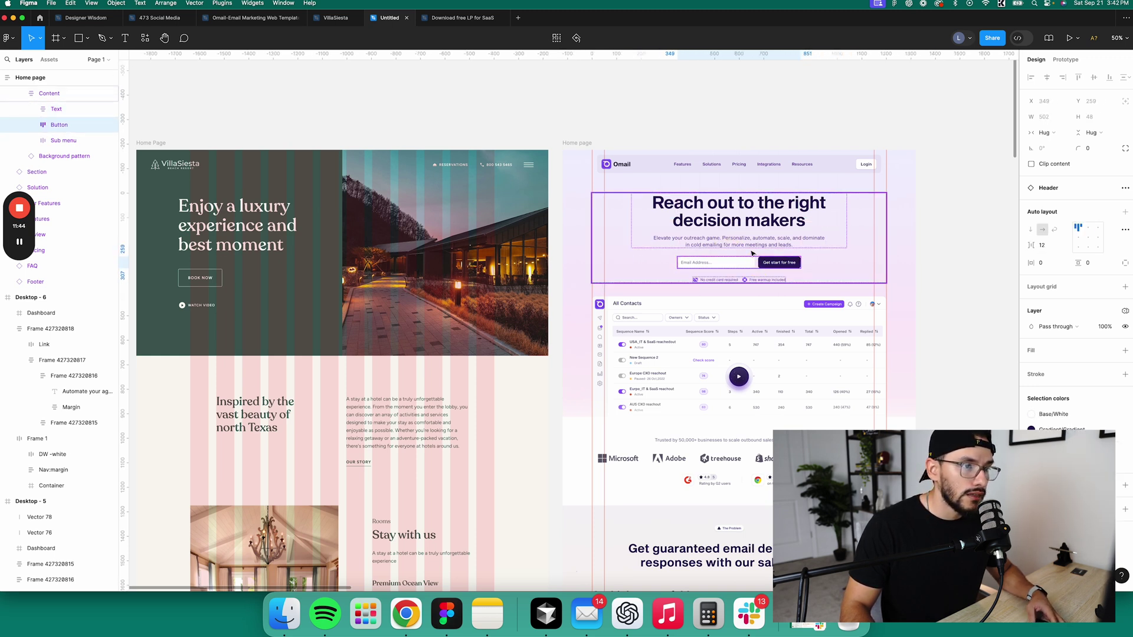
click(748, 262)
click(743, 279)
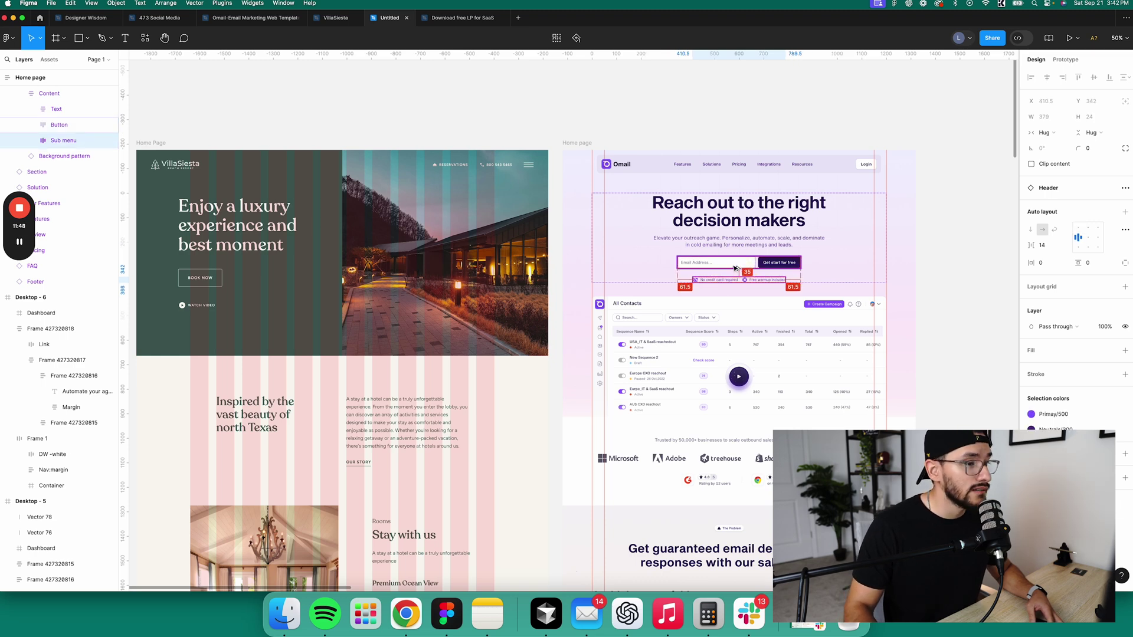
scroll(732, 489, down, 5)
scroll(733, 490, down, 2)
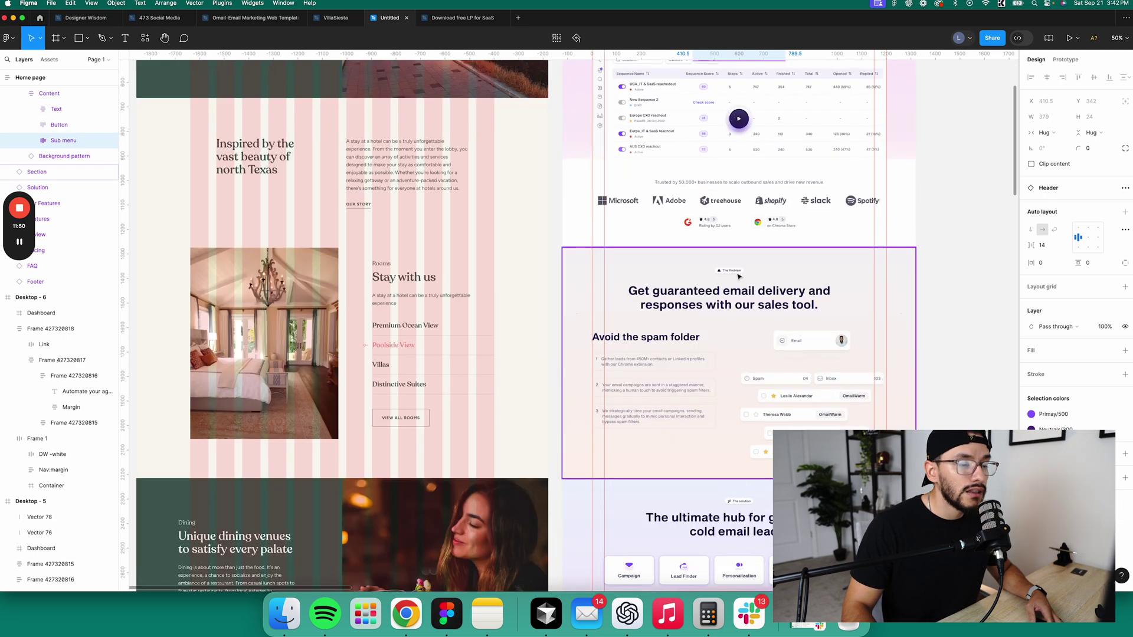
click(732, 291)
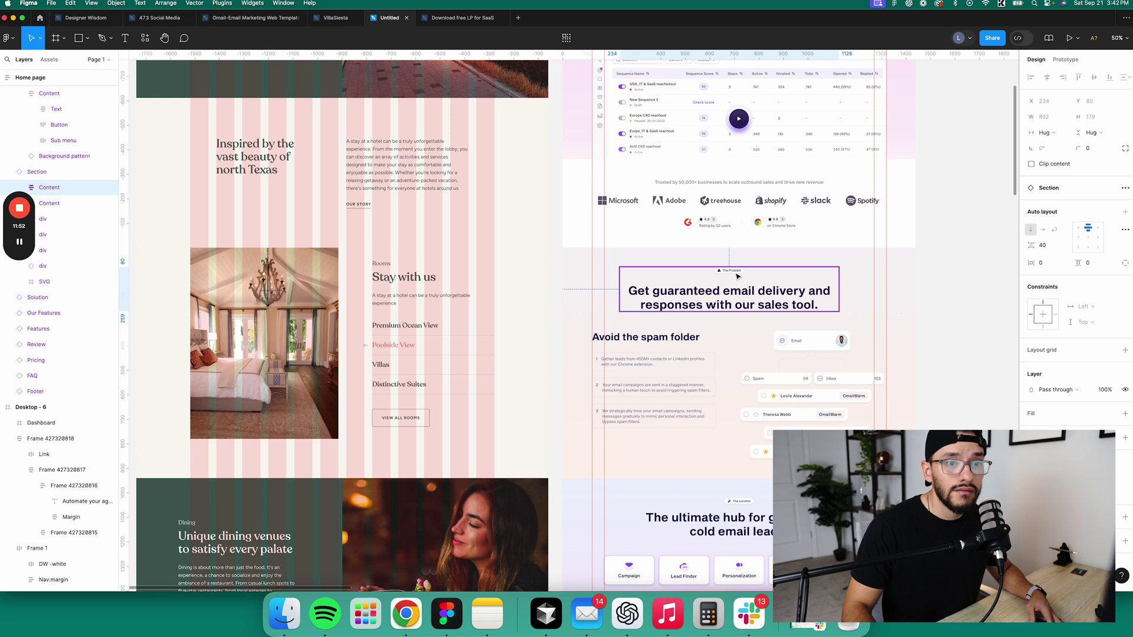
key(Tab)
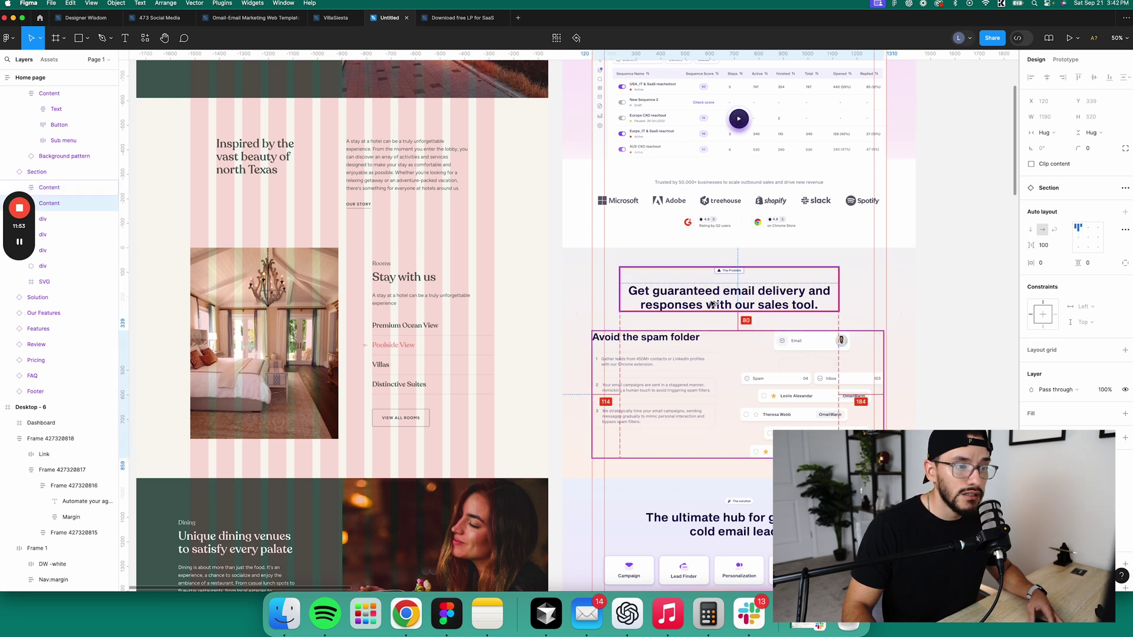
click(712, 303)
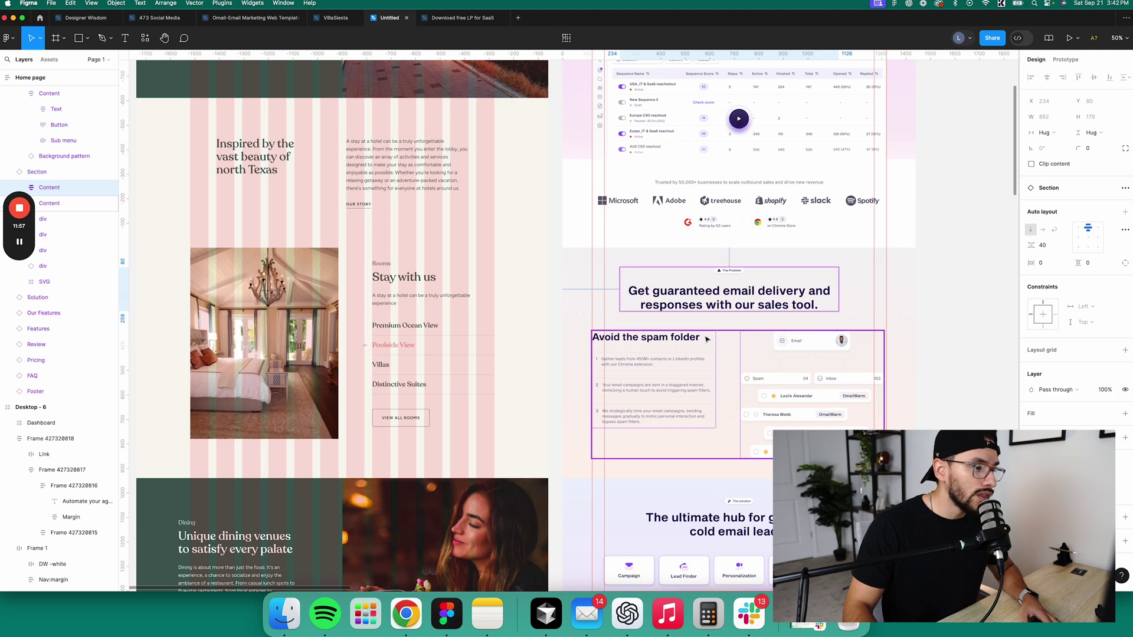
scroll(838, 198, down, 5)
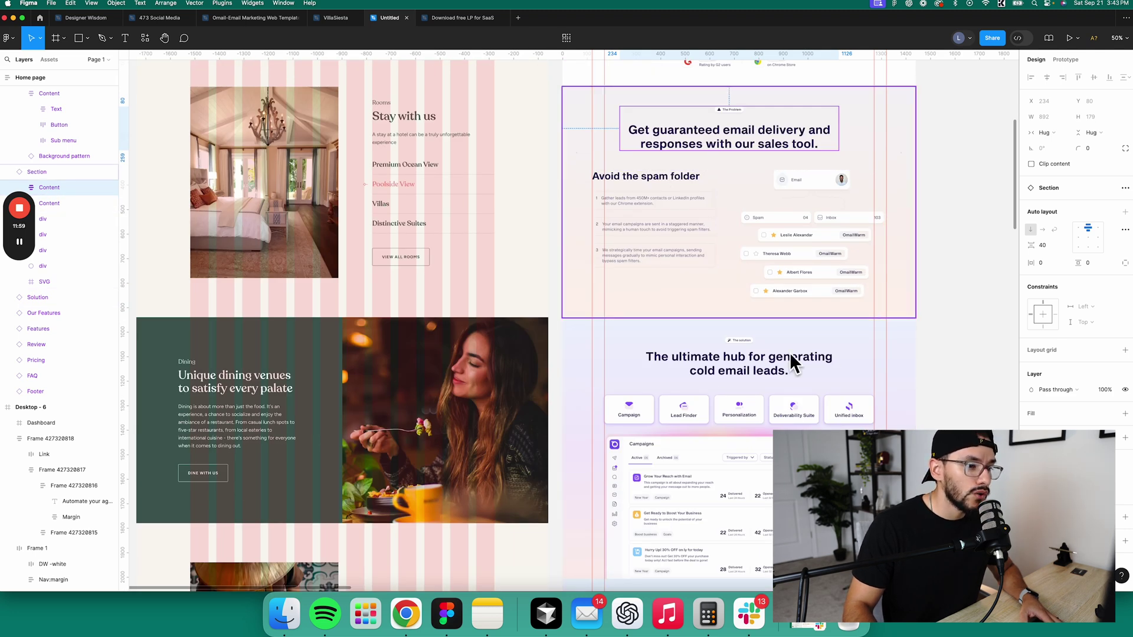
click(706, 366)
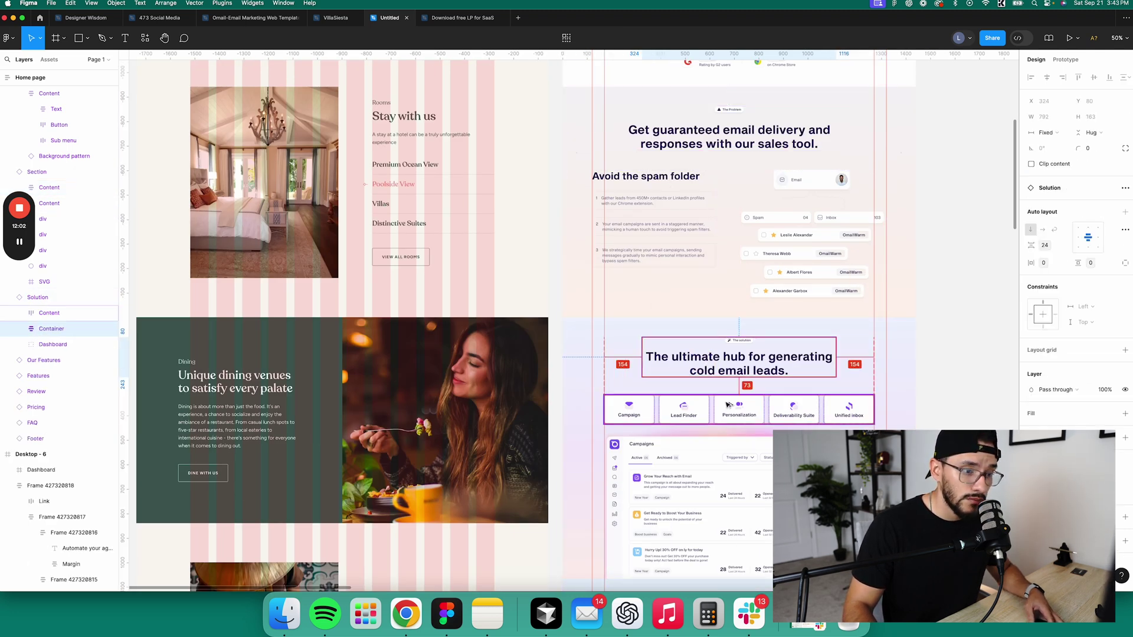
scroll(727, 405, down, 5)
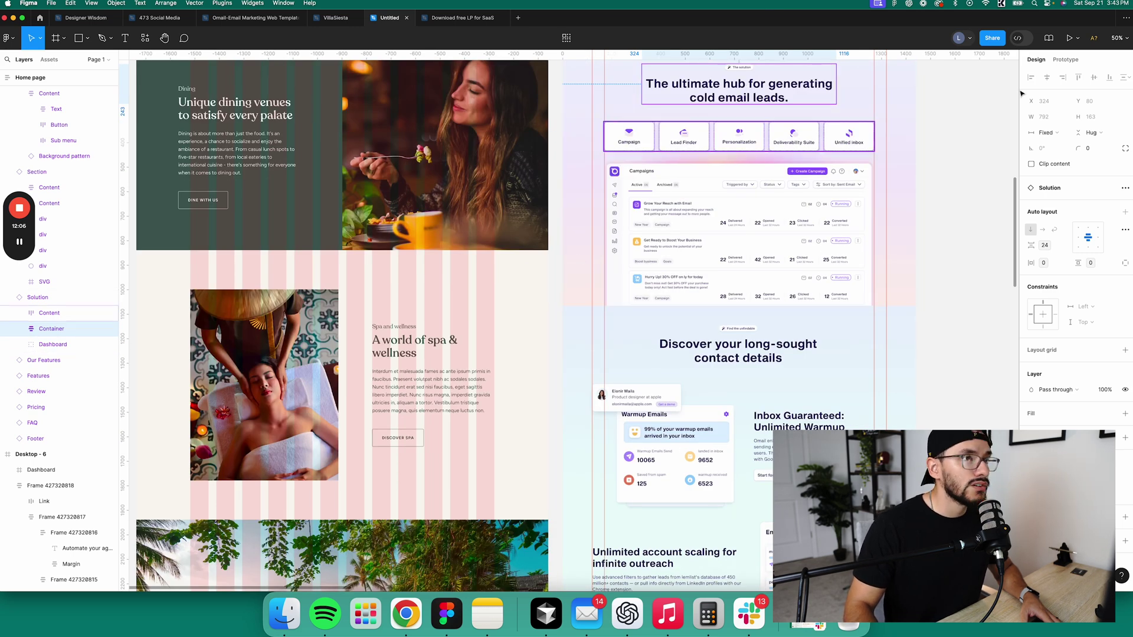
click(974, 134)
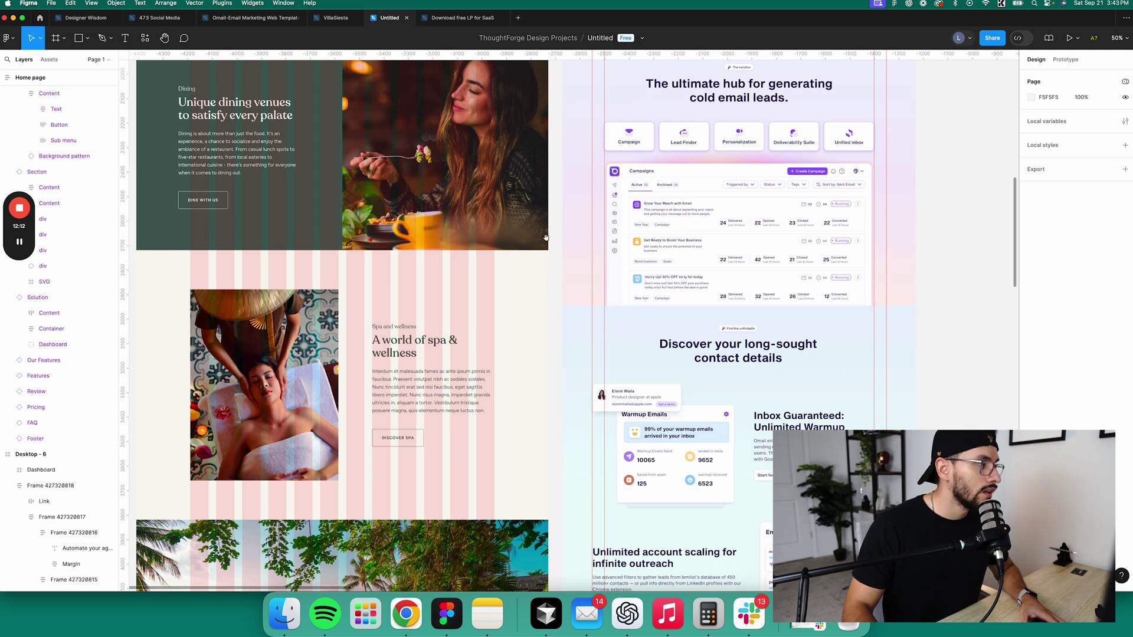
scroll(803, 401, left, 5)
scroll(802, 401, up, 4)
Turn off the VillaSiesta Home Page's 12-column grid and scroll down to the dining section
scroll(658, 413, up, 10)
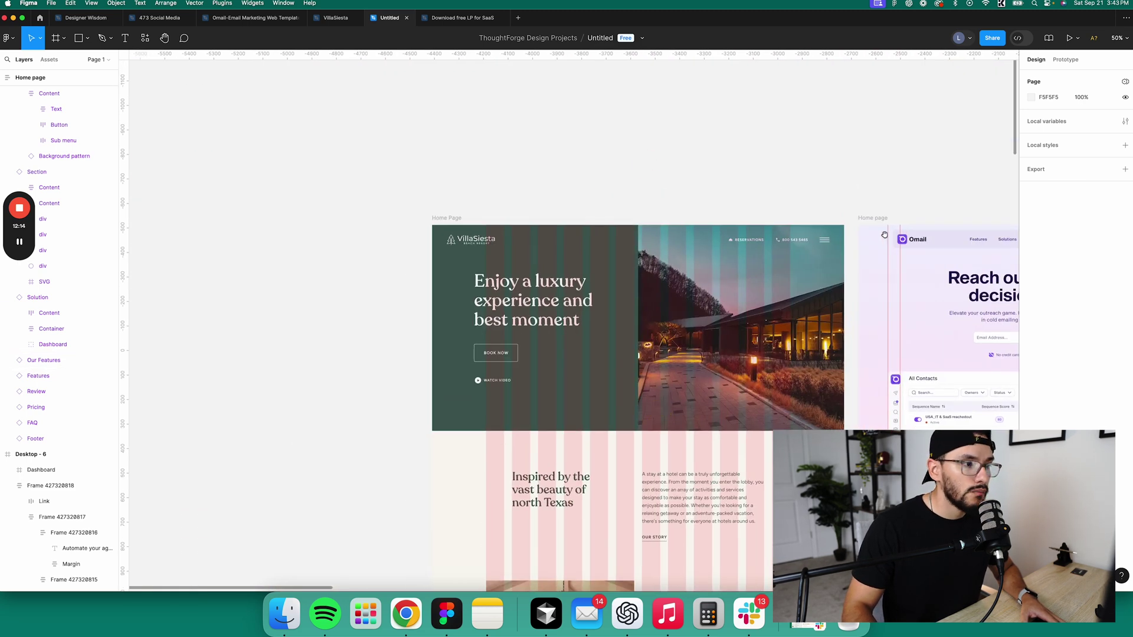
click(450, 219)
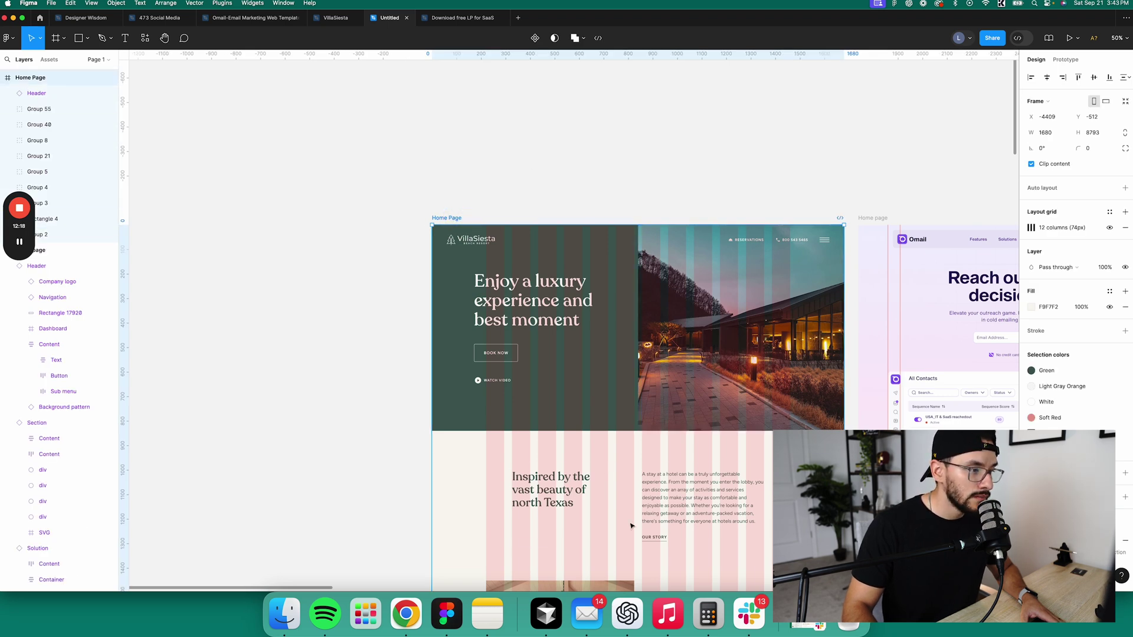
scroll(630, 525, down, 2)
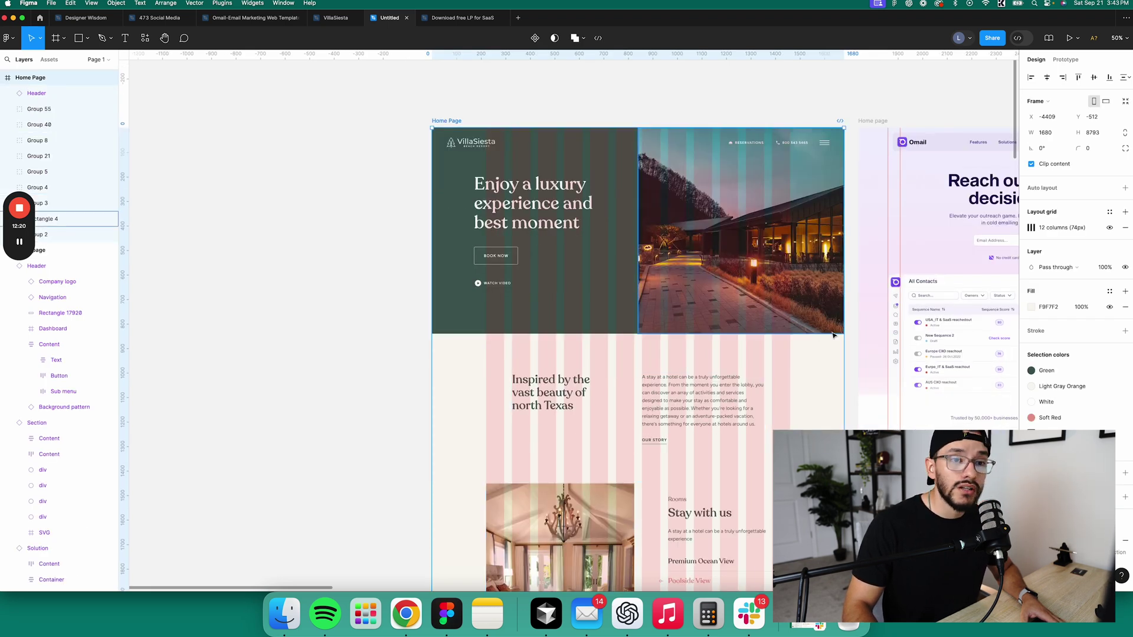
click(1110, 228)
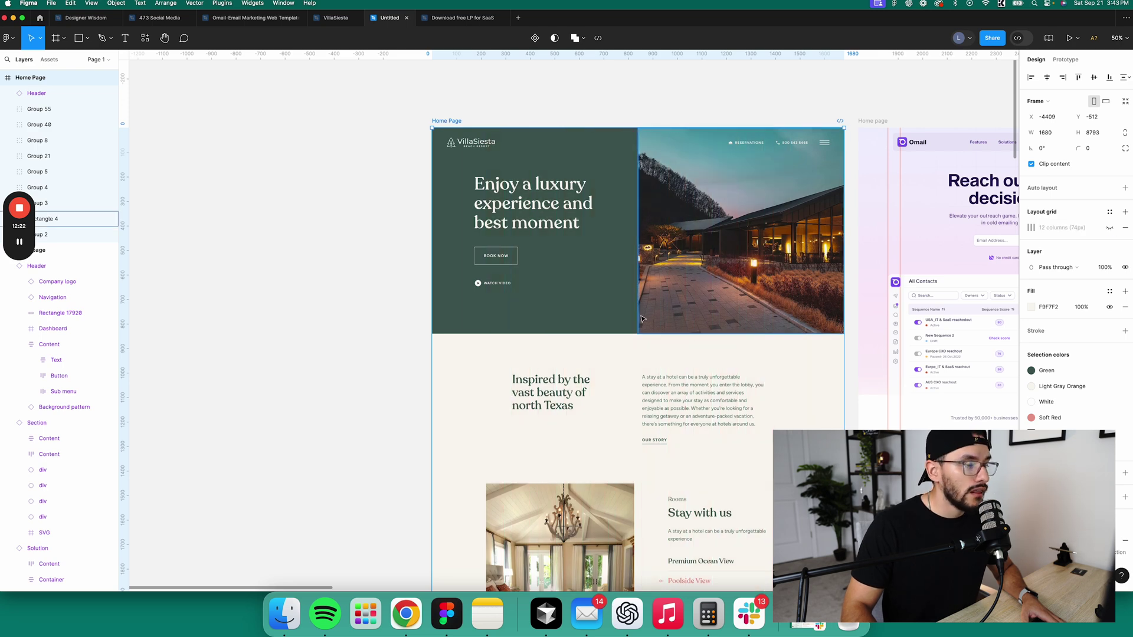
scroll(541, 352, down, 3)
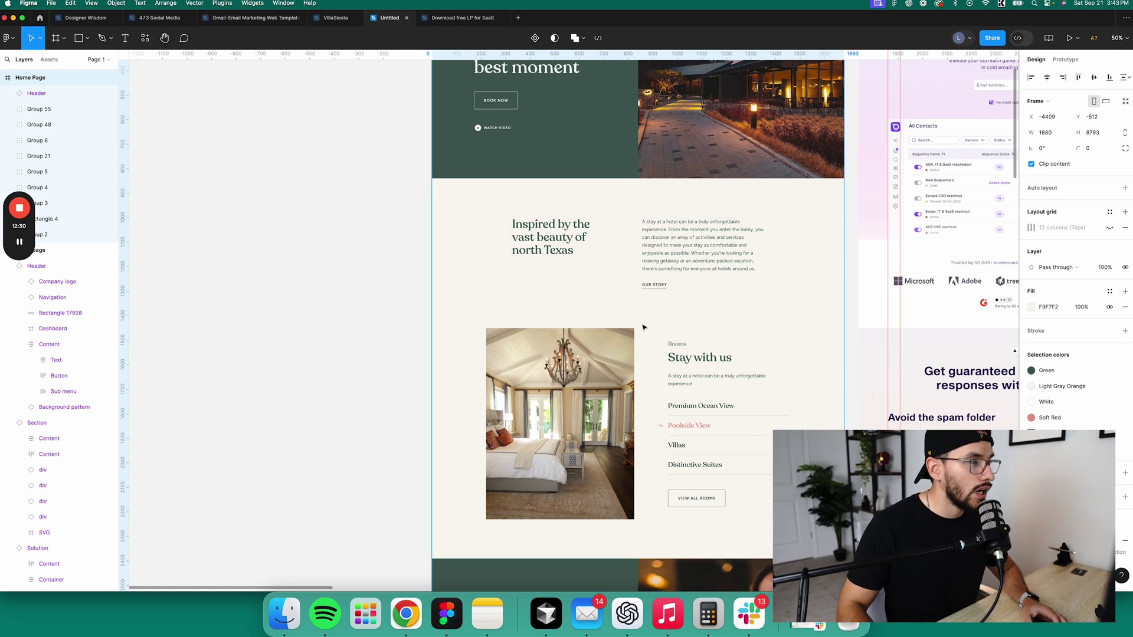
scroll(649, 321, down, 8)
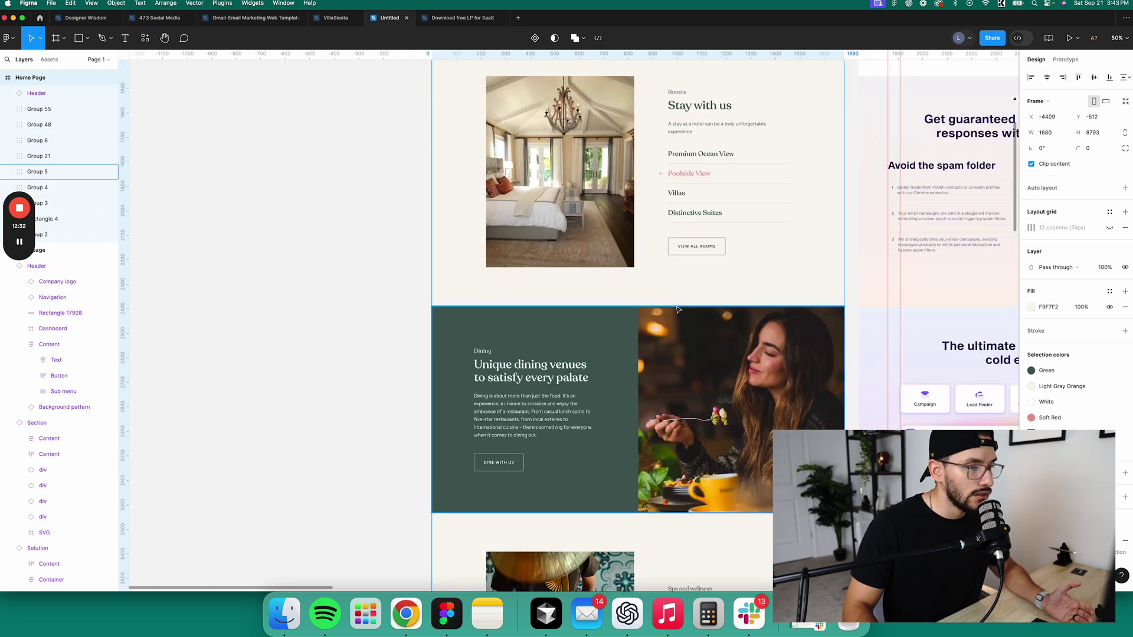
scroll(678, 309, down, 5)
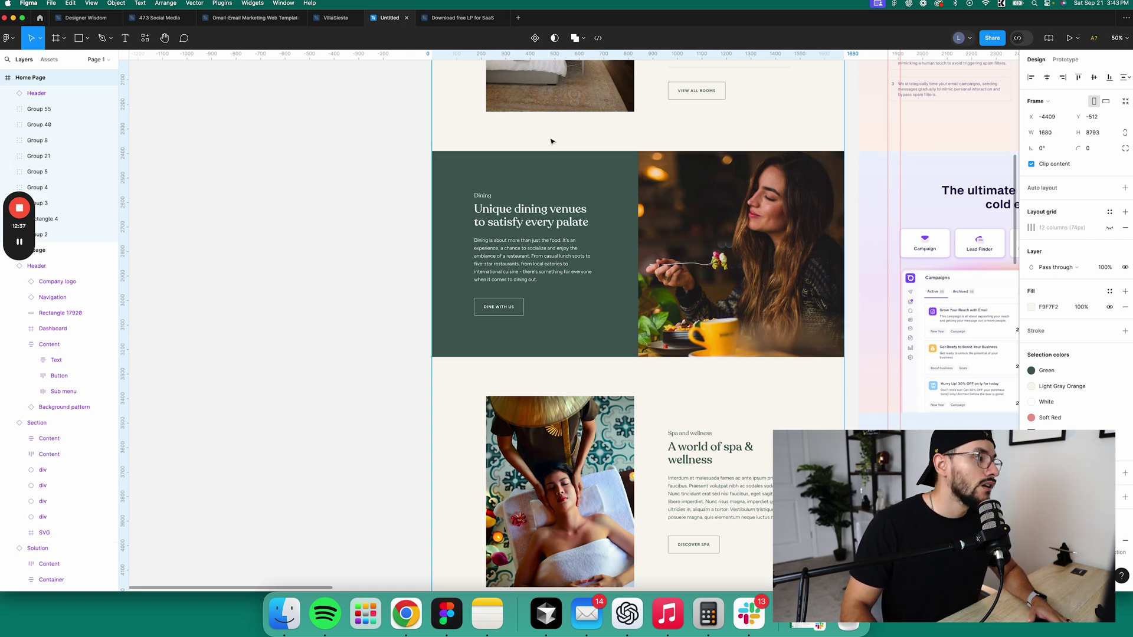
super+click(476, 202)
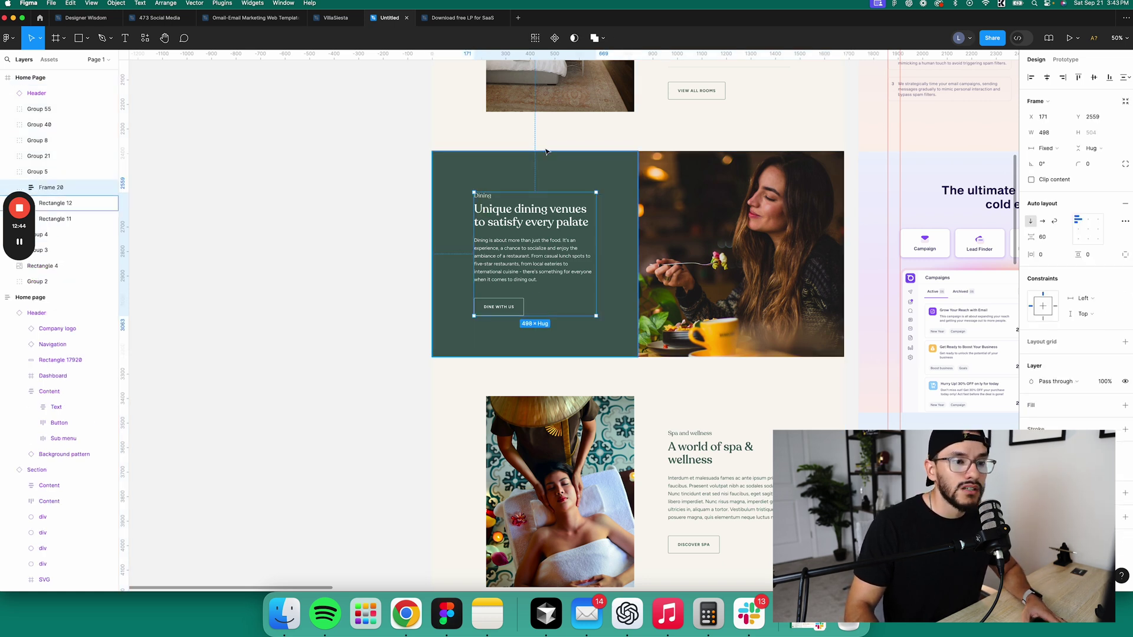
scroll(708, 383, right, 5)
click(749, 420)
click(764, 423)
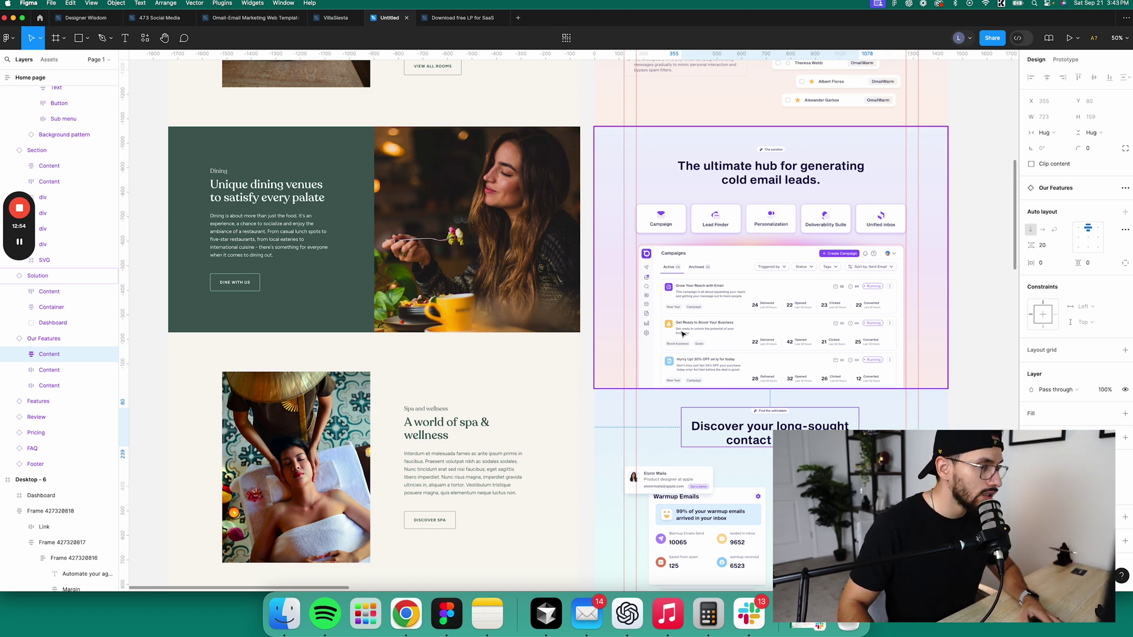
drag(523, 380, 692, 150)
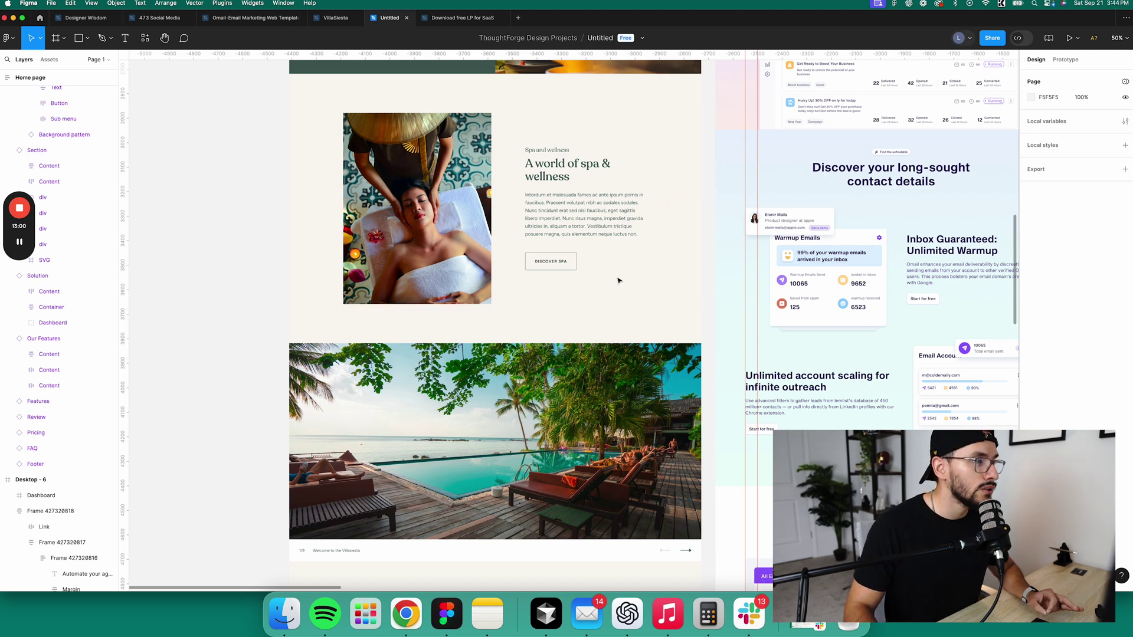
scroll(617, 281, down, 3)
scroll(619, 280, down, 10)
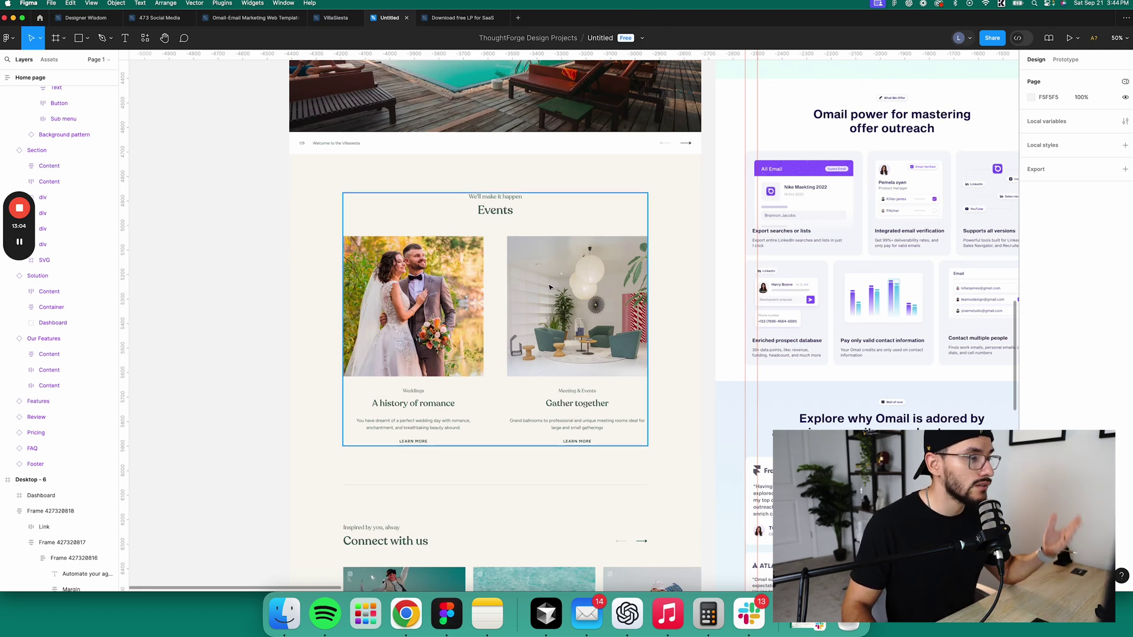
scroll(562, 227, down, 5)
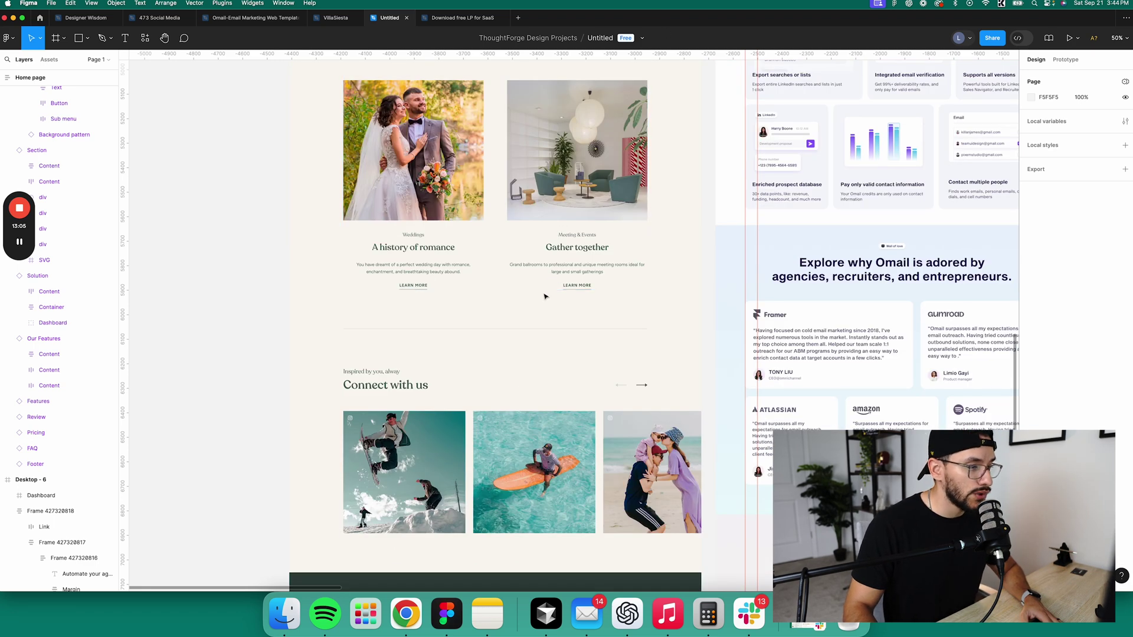
scroll(544, 296, down, 5)
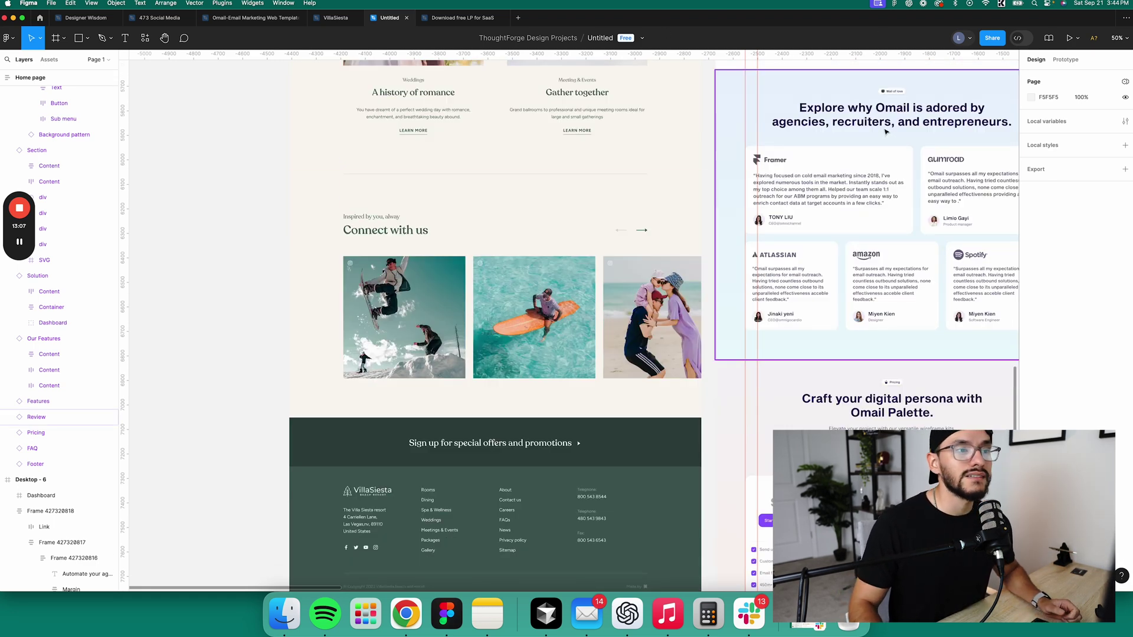